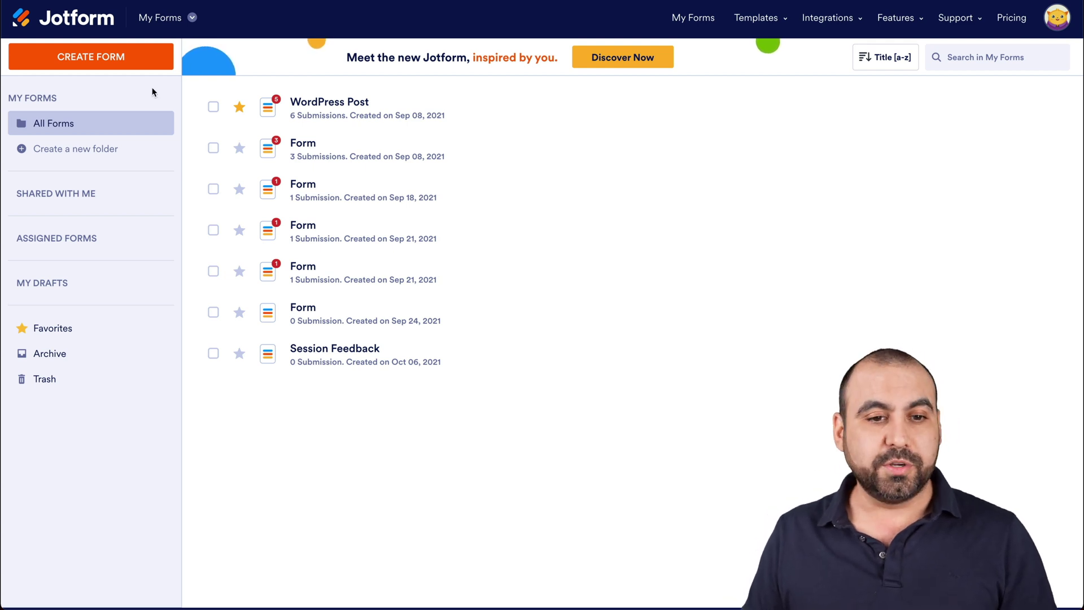
Create a new Jotform form from scratch using the Classic Form layout.
click(125, 62)
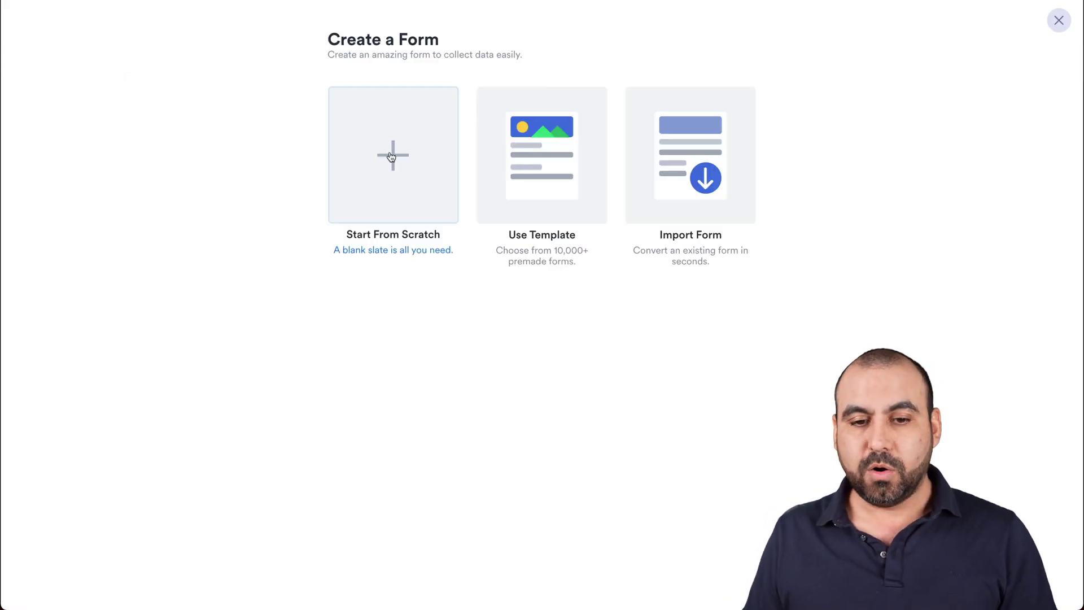
click(423, 181)
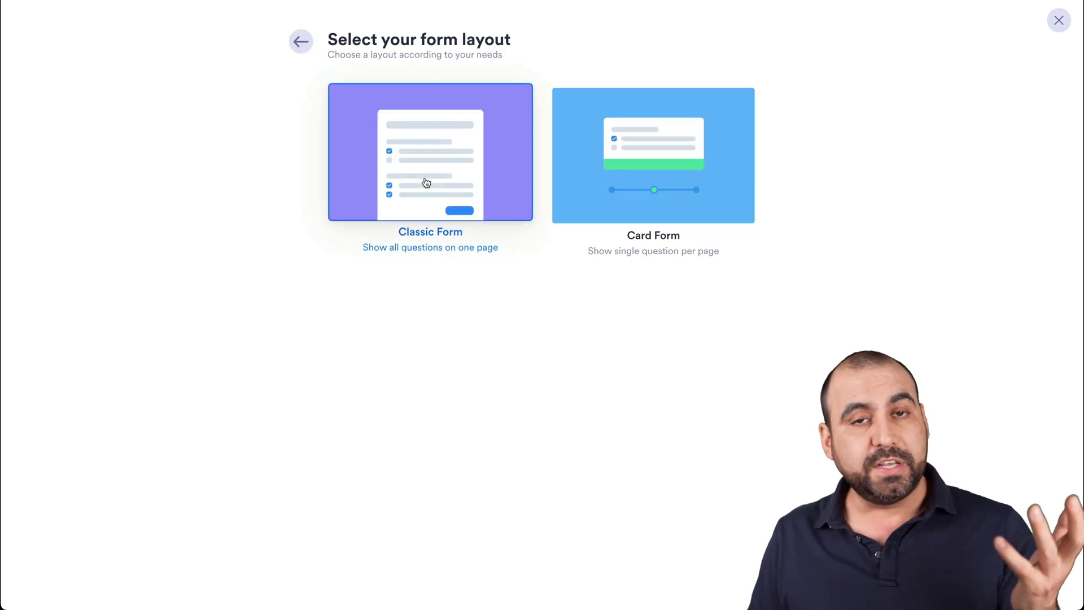
click(427, 182)
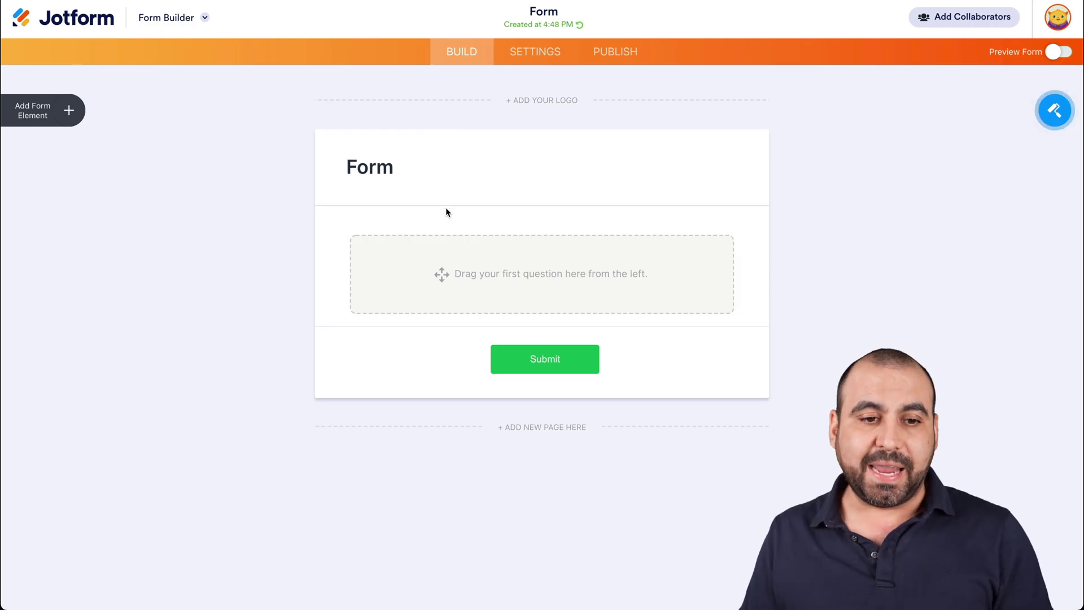
Add a Full Name field and an Email field to the form.
click(68, 112)
click(68, 165)
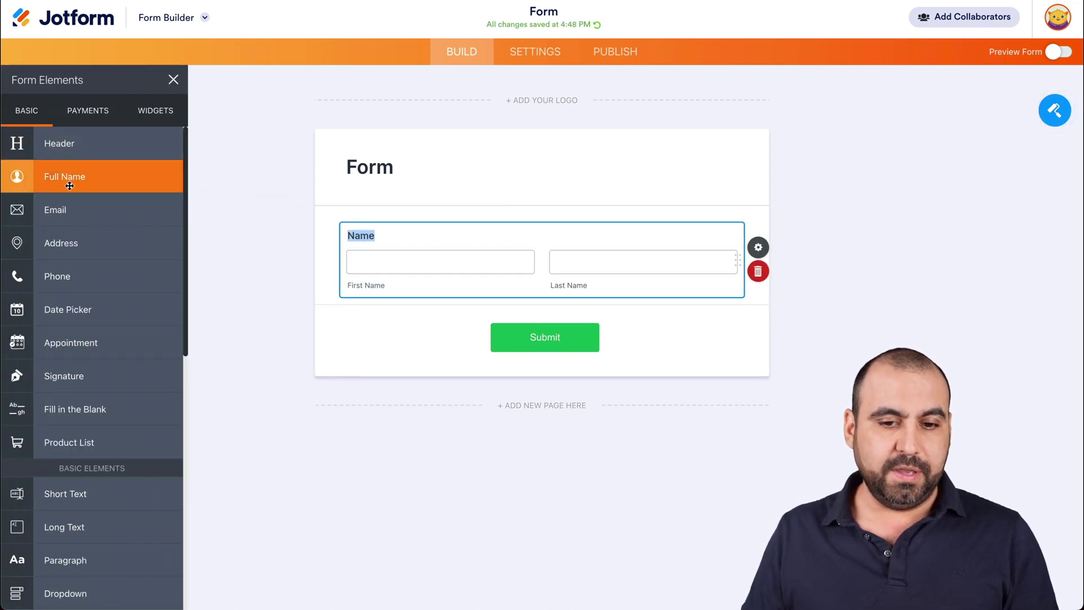
drag(62, 208, 433, 320)
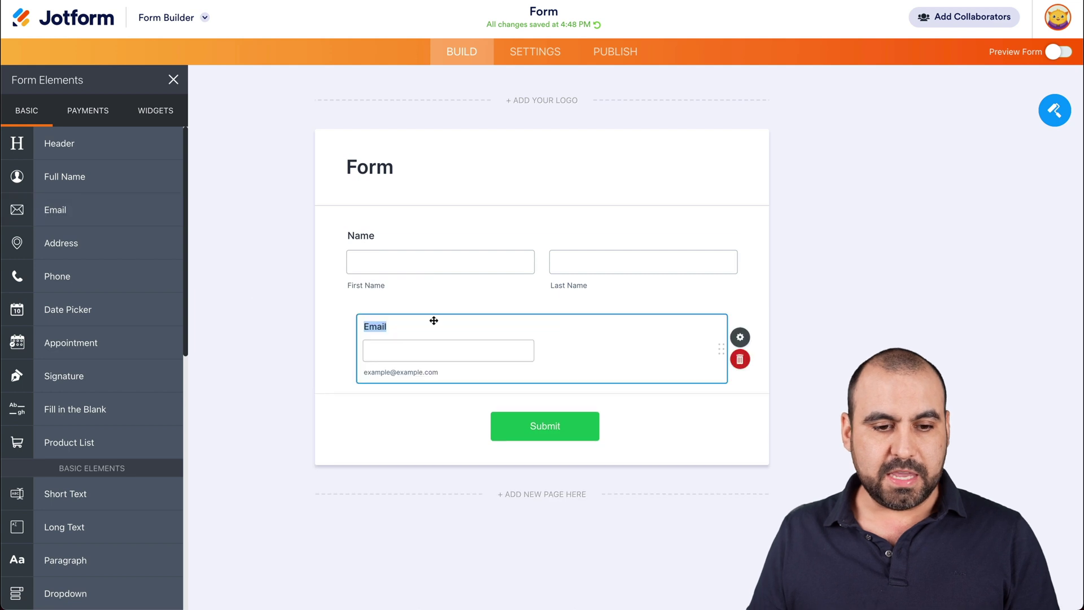
Add a Dropdown, a Star Rating and a 1–5 Scale Rating question.
scroll(109, 418, down, 3)
scroll(109, 418, down, 5)
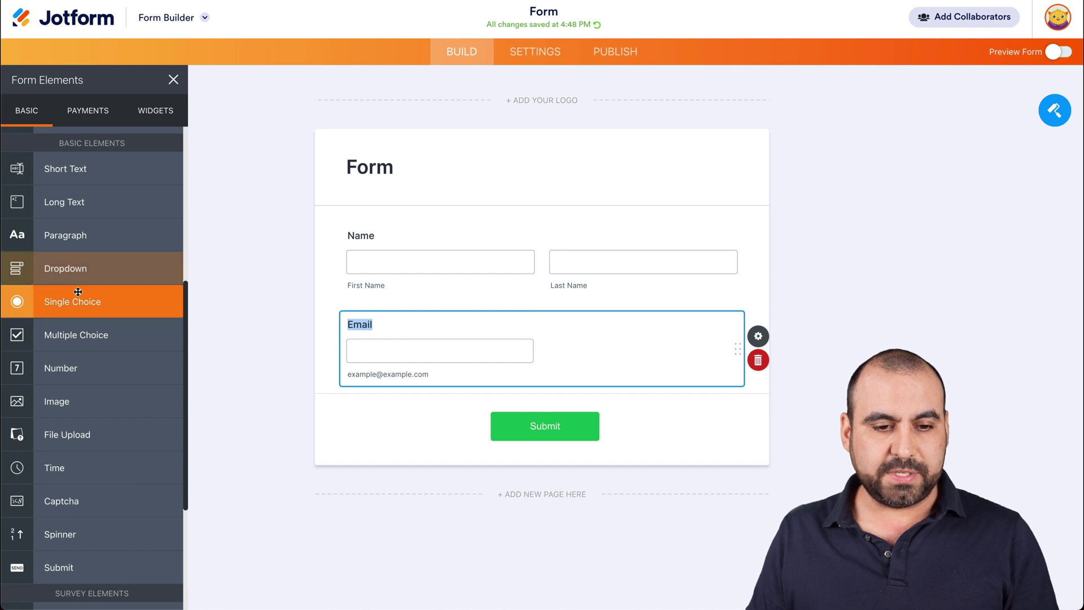
drag(80, 271, 456, 312)
scroll(73, 357, down, 5)
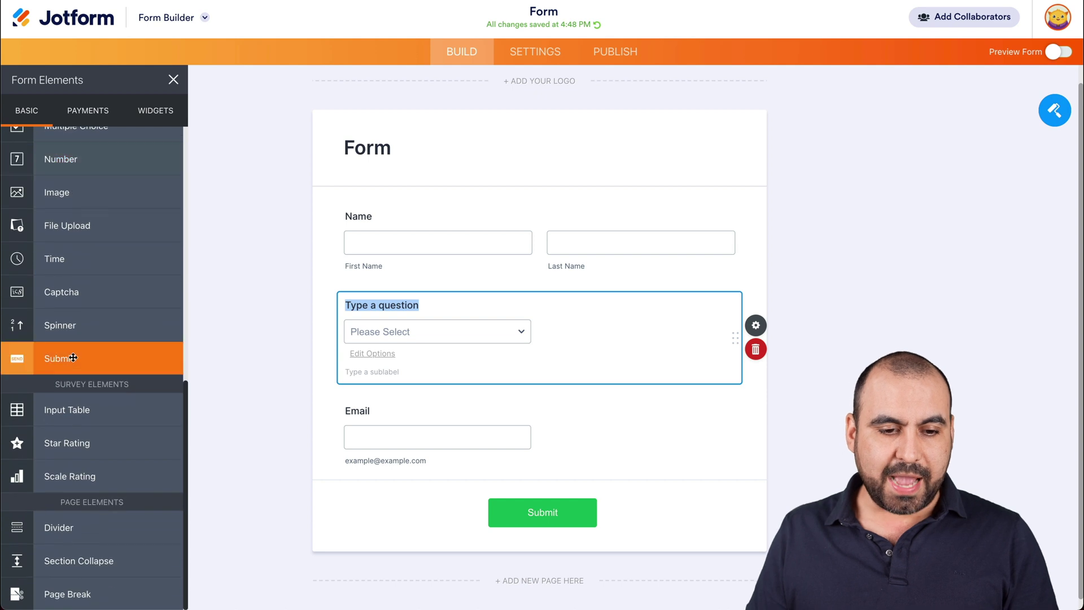
drag(57, 443, 449, 333)
drag(65, 474, 424, 390)
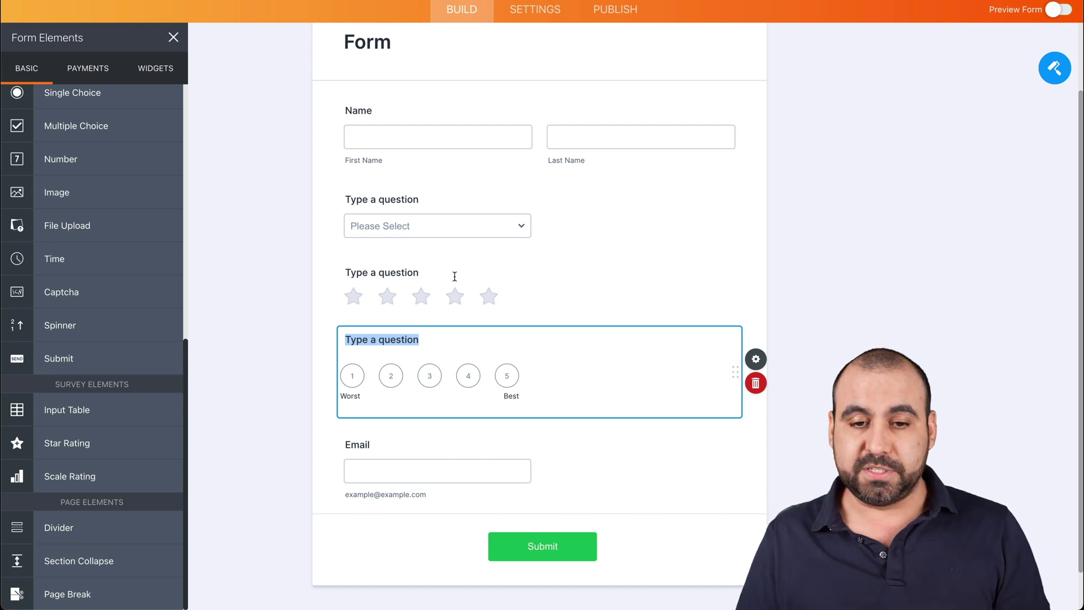
Label the dropdown question 'Would like to recommend Our company'.
click(410, 133)
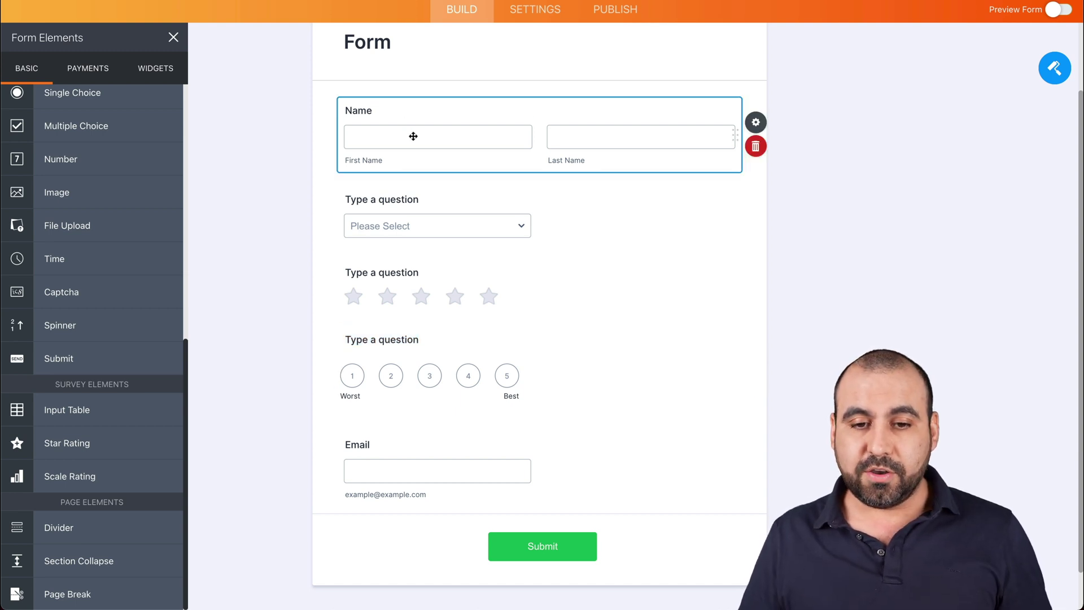
click(384, 201)
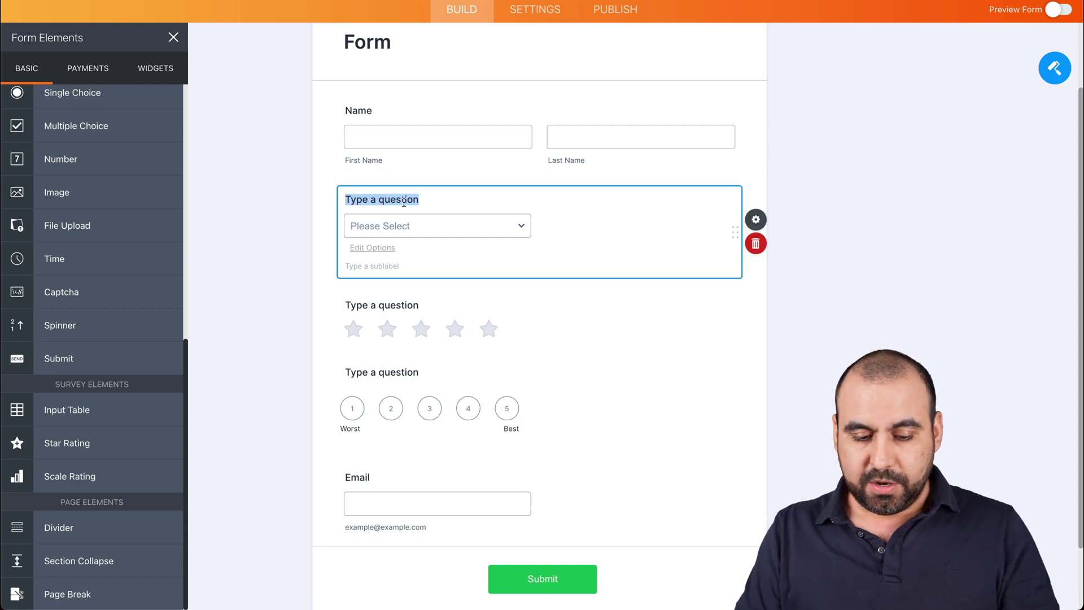
text(Would l)
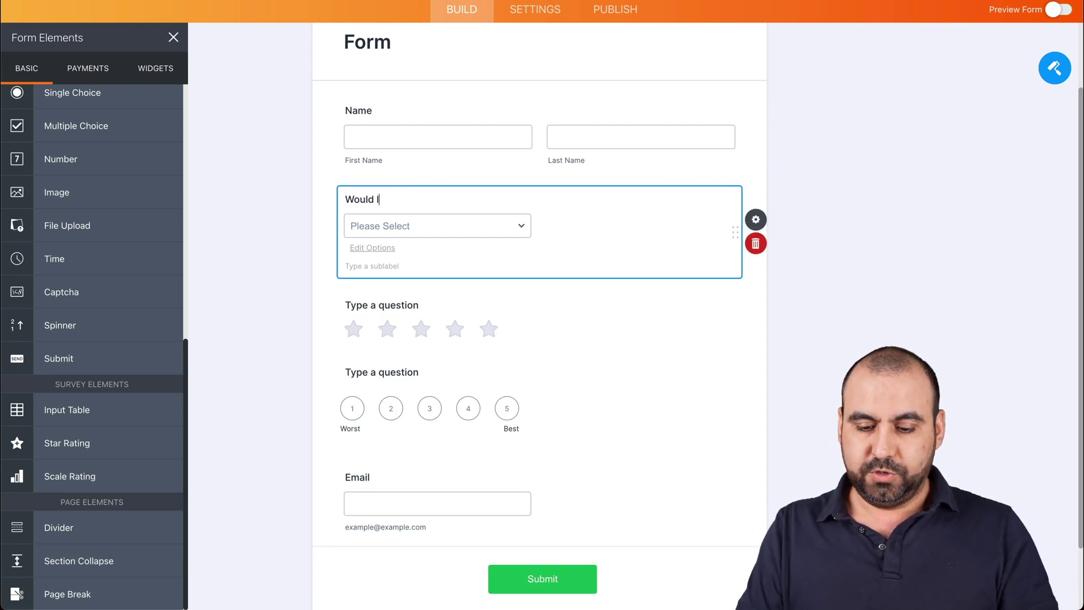
text(ike to recommend )
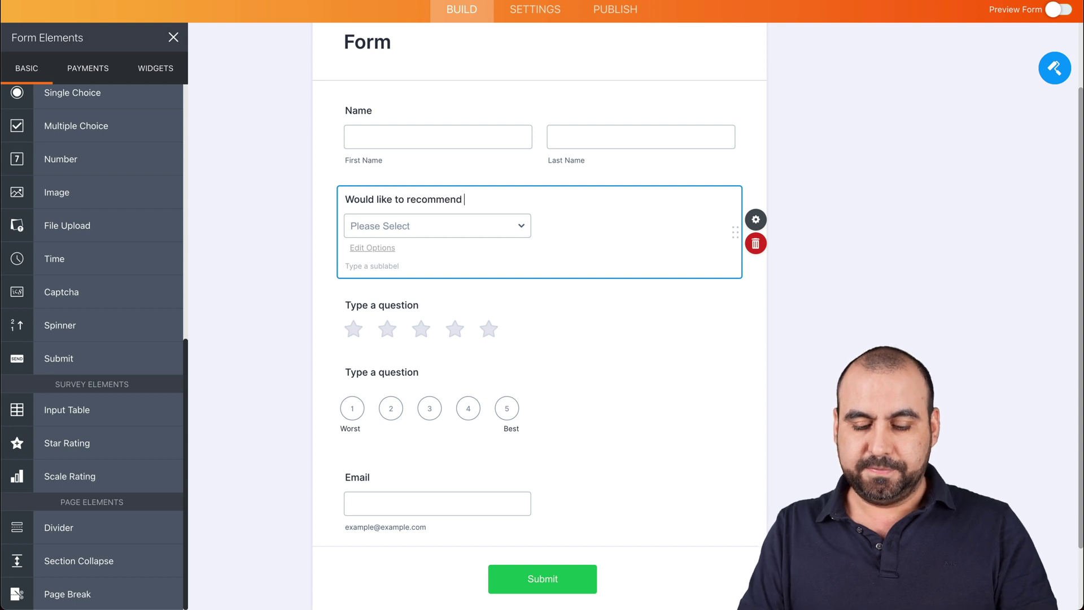
text(Our comapny)
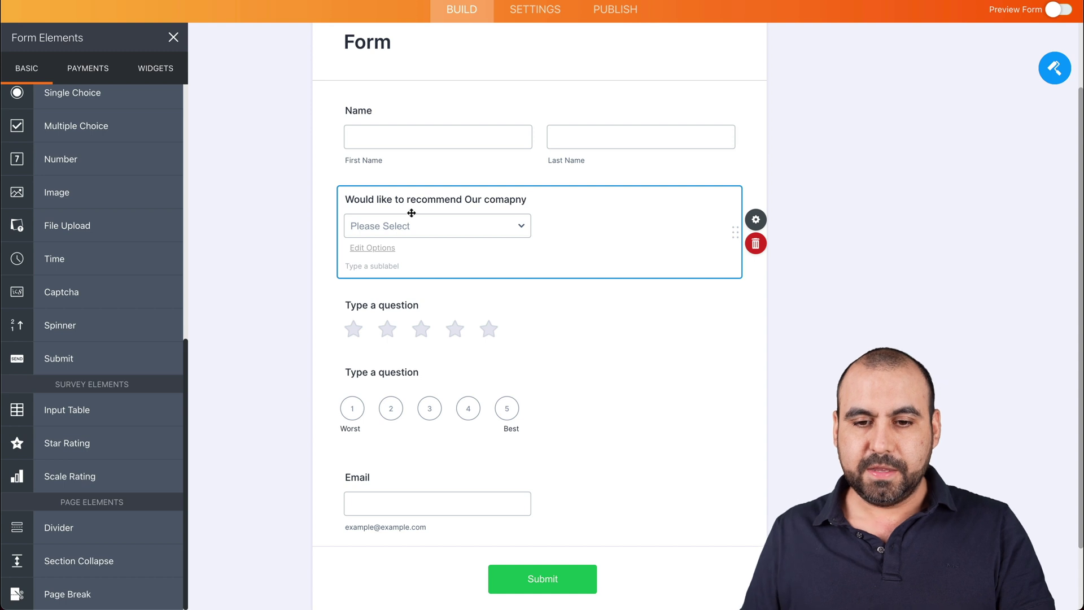
key(BackSpace)
key(BackSpace)
key(BackSpace)
key(BackSpace)
text(pn)
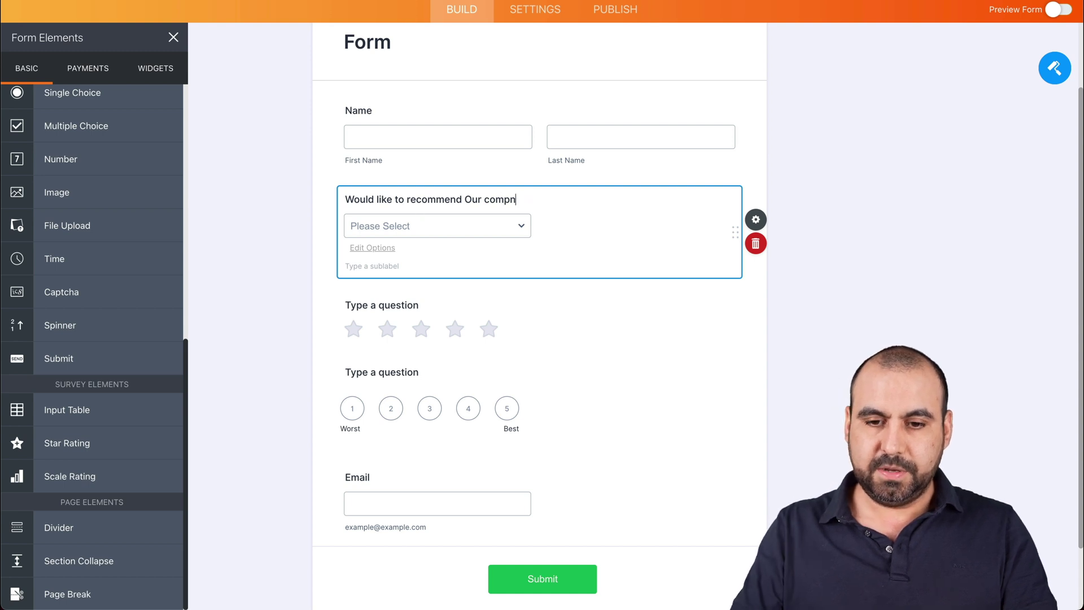
key(BackSpace)
text(any)
Give the dropdown the answer options Yes, No and Maybe.
click(415, 230)
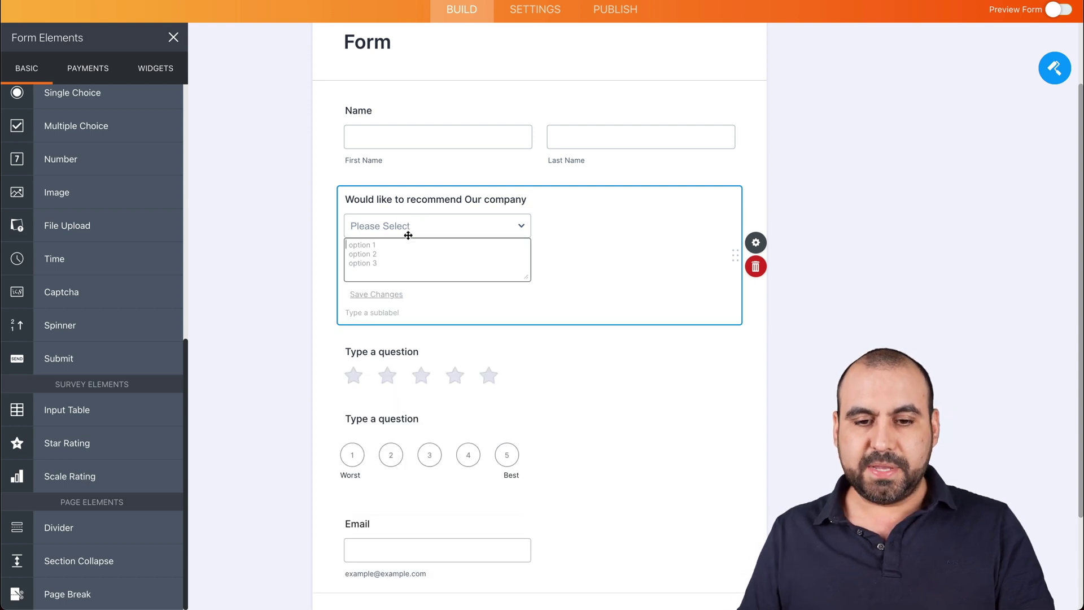
text(Ye)
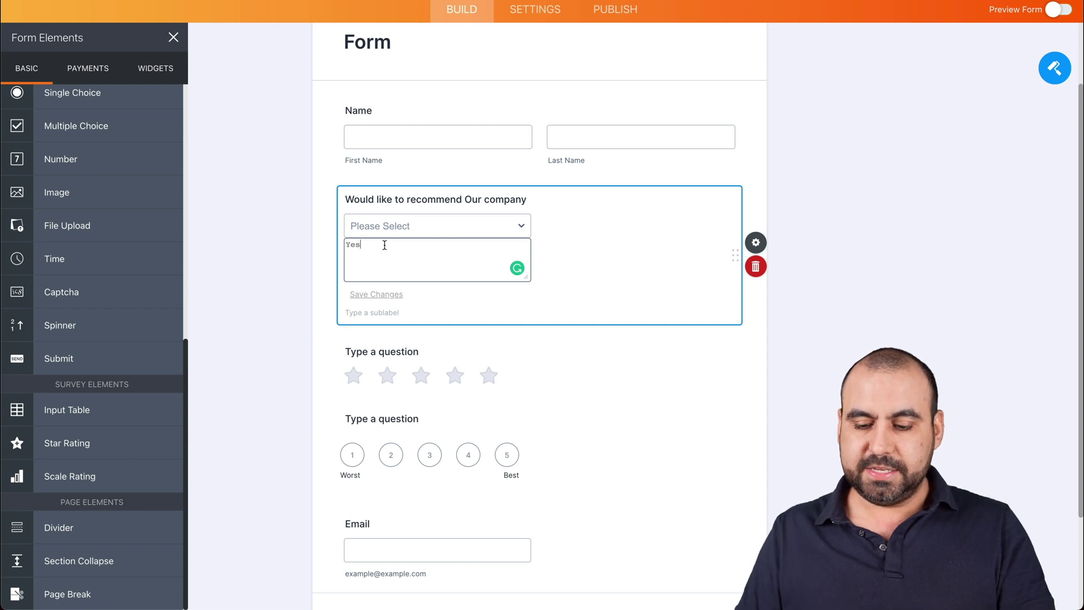
text(s)
key(Return)
text(No)
key(Return)
text(Maybe)
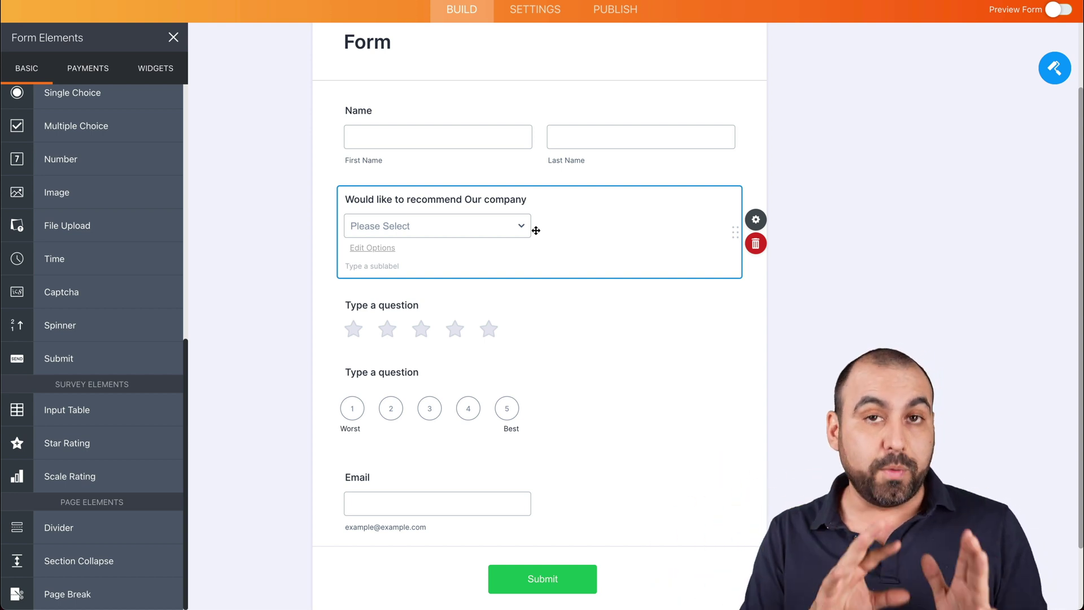
Title the star rating 'Do you like Jotform' and the scale rating 'How was the service'.
click(376, 306)
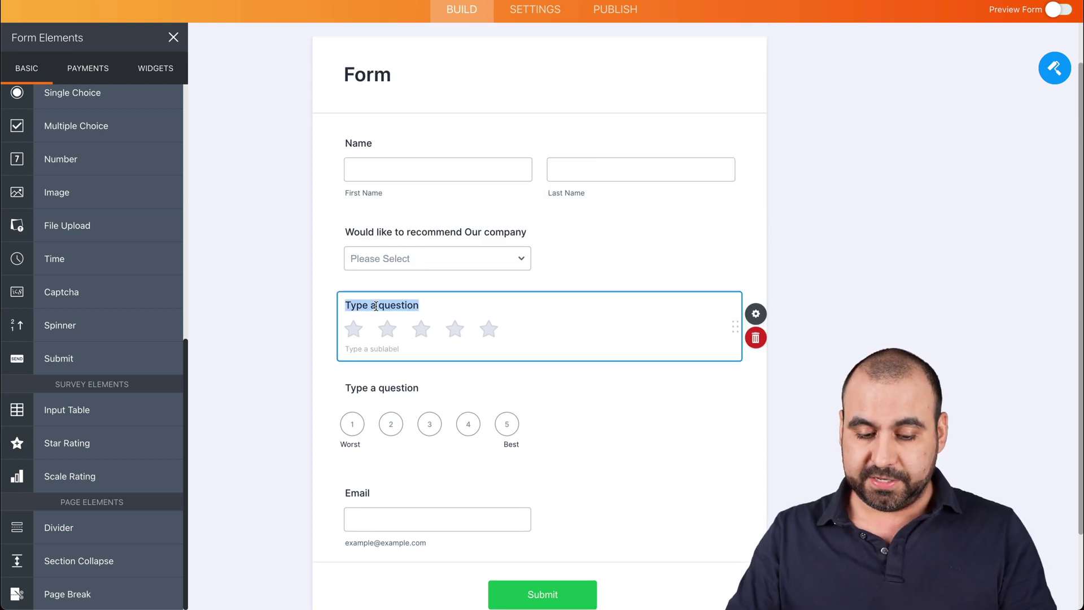
text(Do you like )
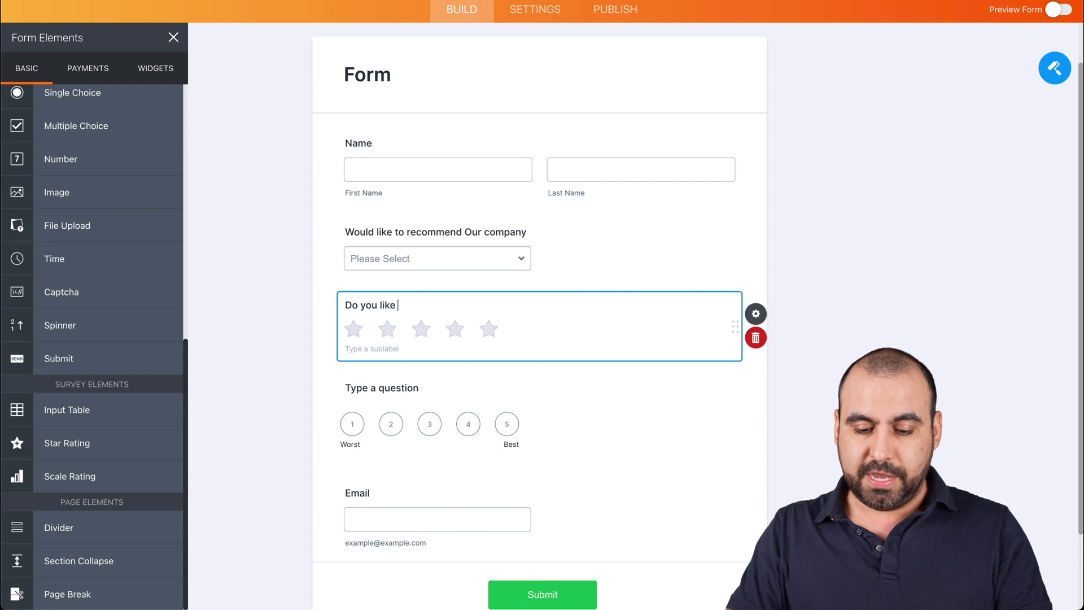
text(Jotform)
click(378, 388)
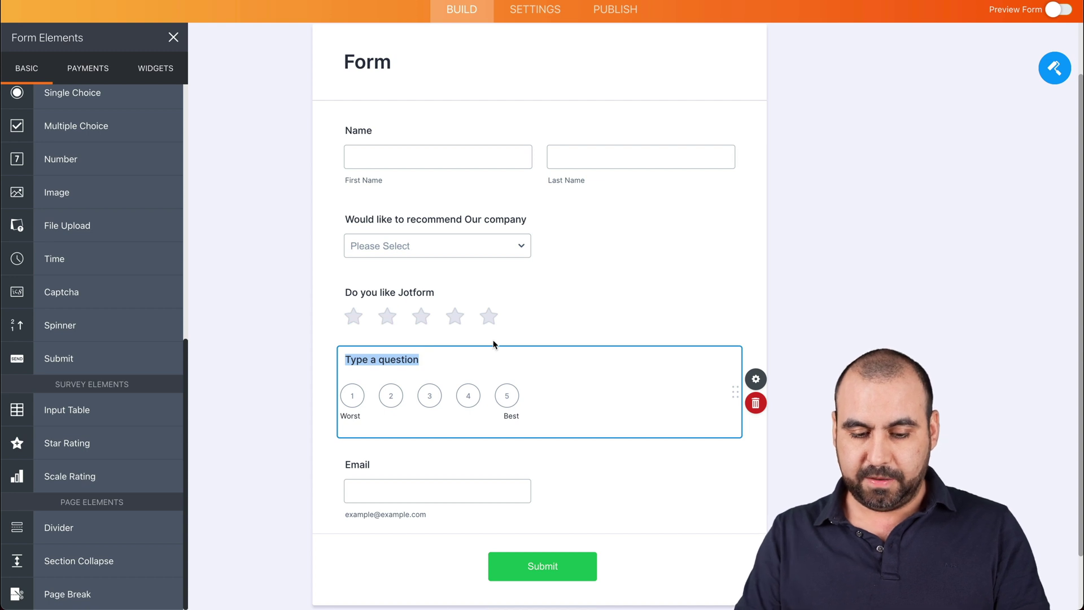
text(How qw)
key(BackSpace)
text(was)
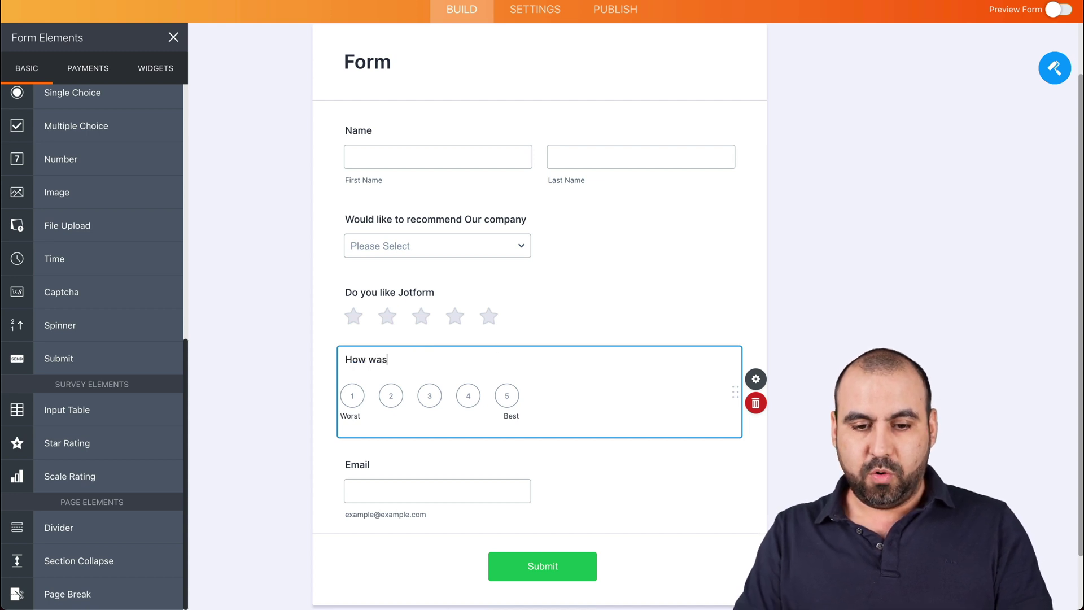
text( the service)
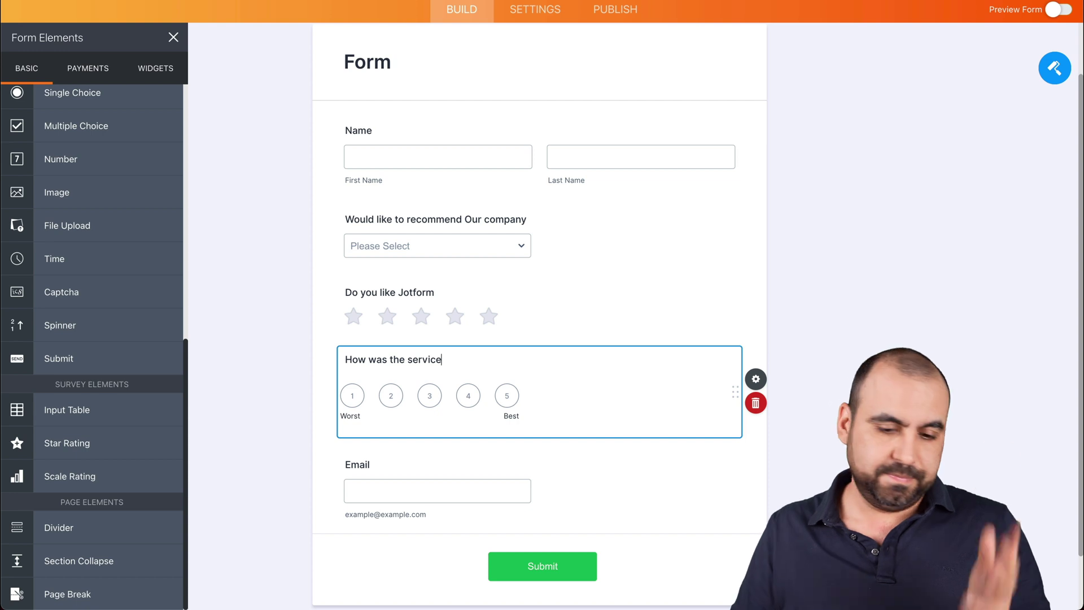
scroll(542, 407, up, 1)
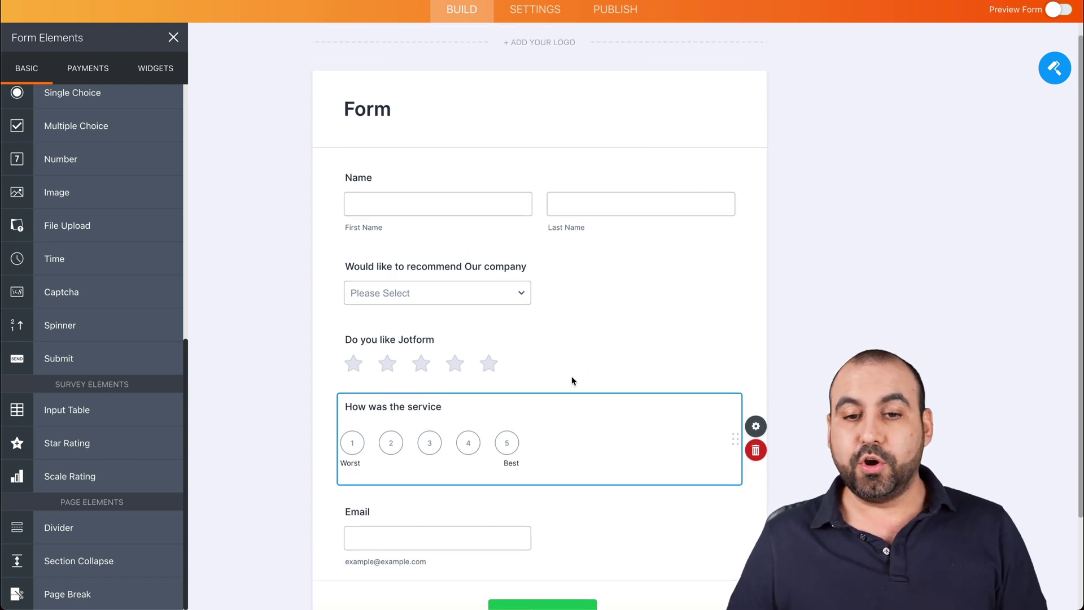
click(620, 331)
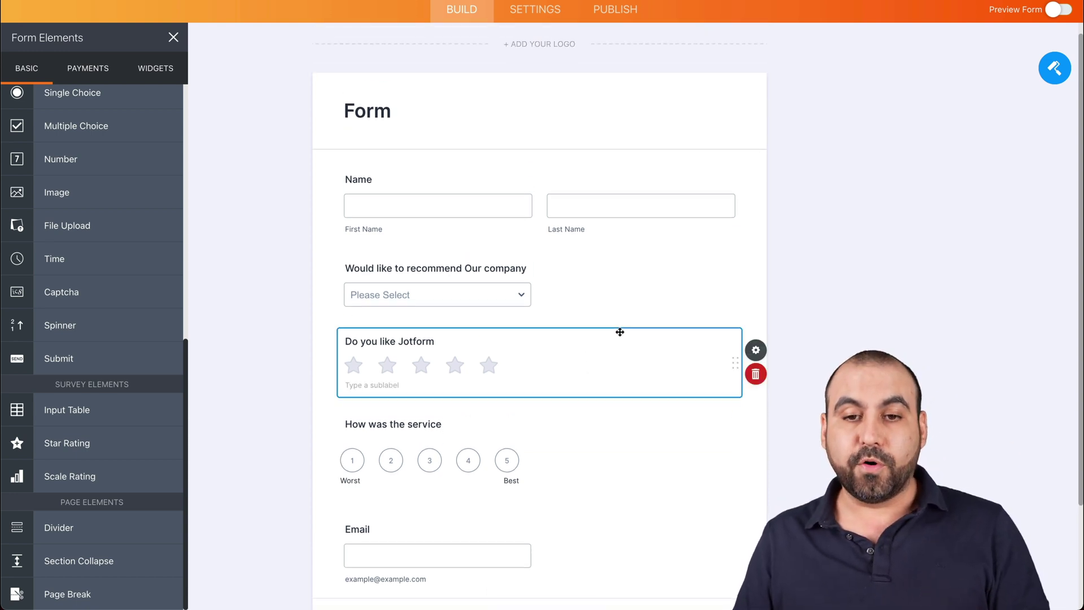
scroll(584, 290, up, 2)
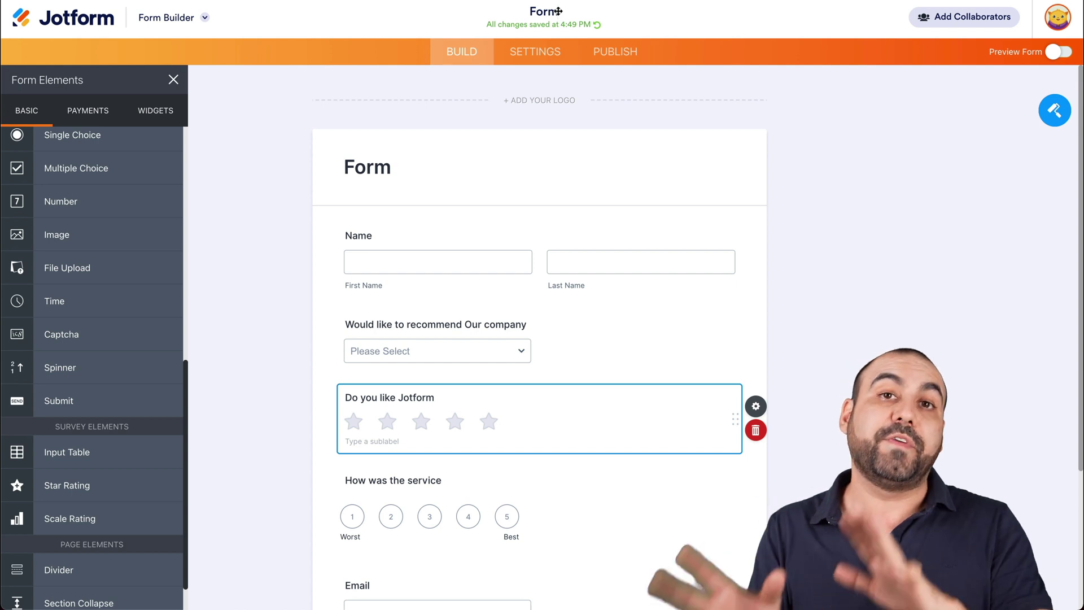
Retitle the form 'Form automation SMS' and bring up its Publish page.
click(558, 11)
text(automatio)
key(BackSpace)
key(BackSpace)
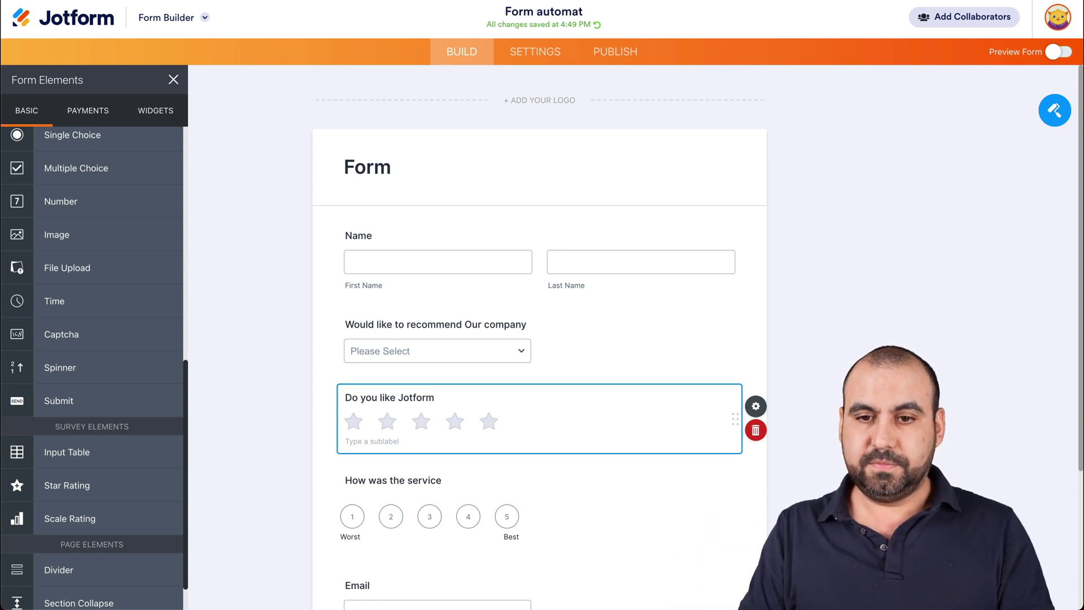
text(ion SMS)
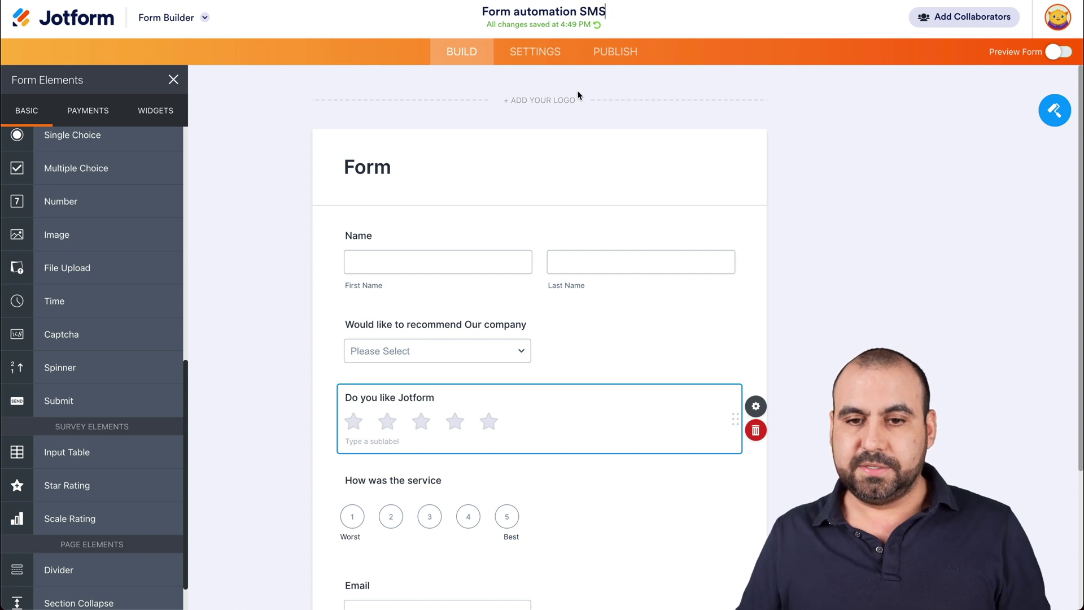
click(654, 186)
click(827, 274)
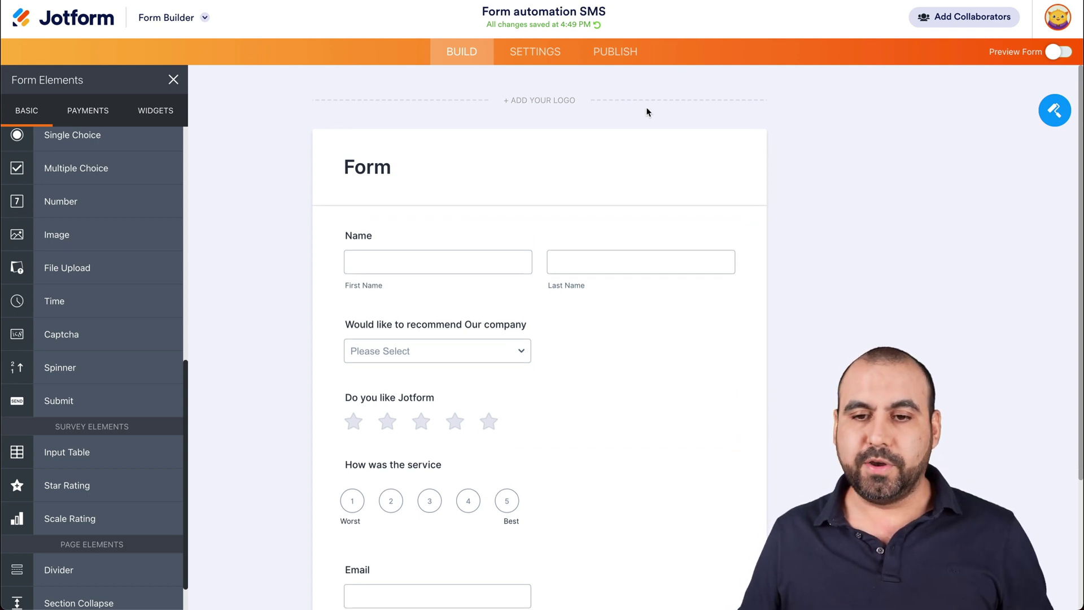
click(611, 50)
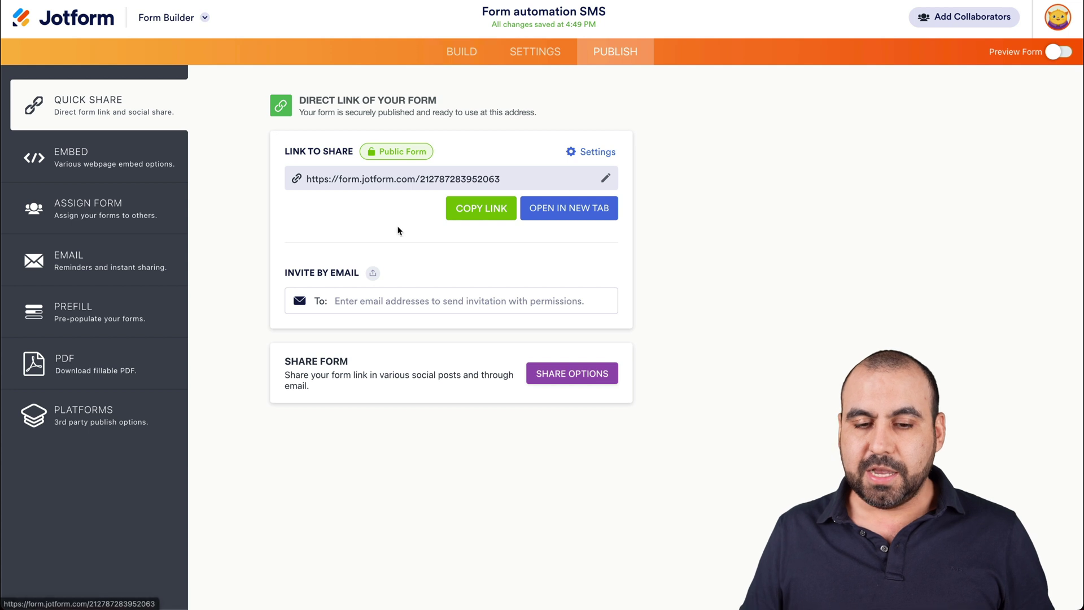
Open the live form in a new tab and enter the respondent's first and last name.
click(568, 213)
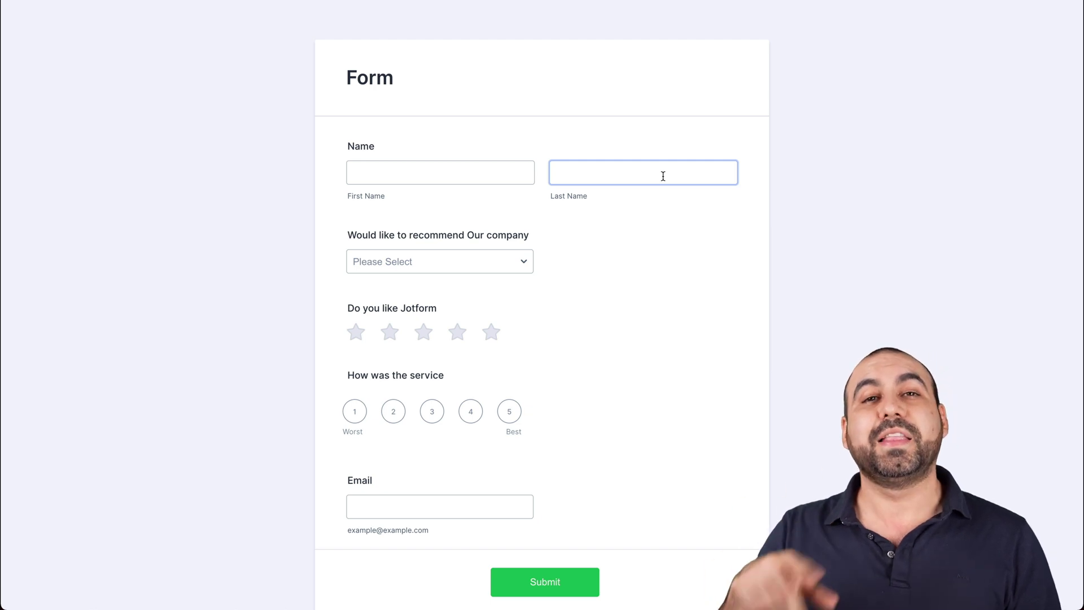
click(476, 172)
key(Tab)
key(Tab)
Answer No, give five stars and service rating 5, enter an email, and submit.
click(412, 263)
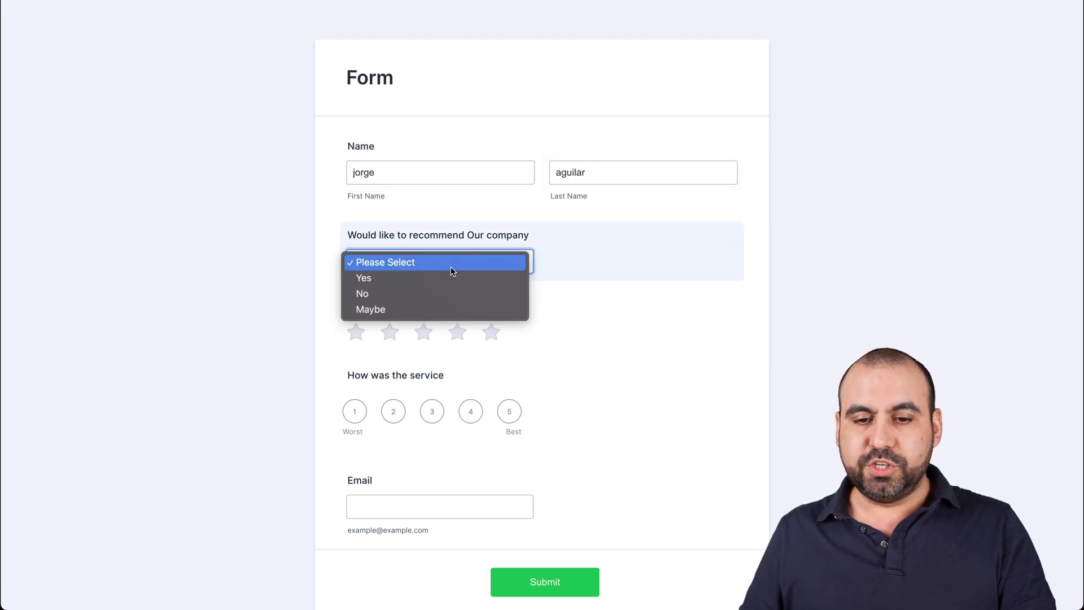
click(389, 295)
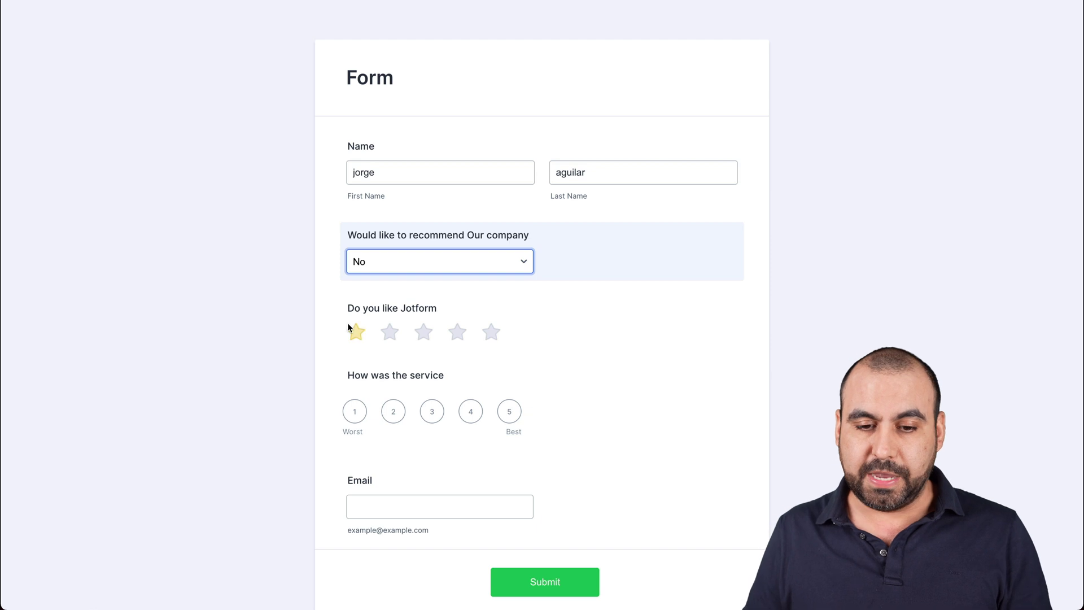
click(489, 333)
click(508, 412)
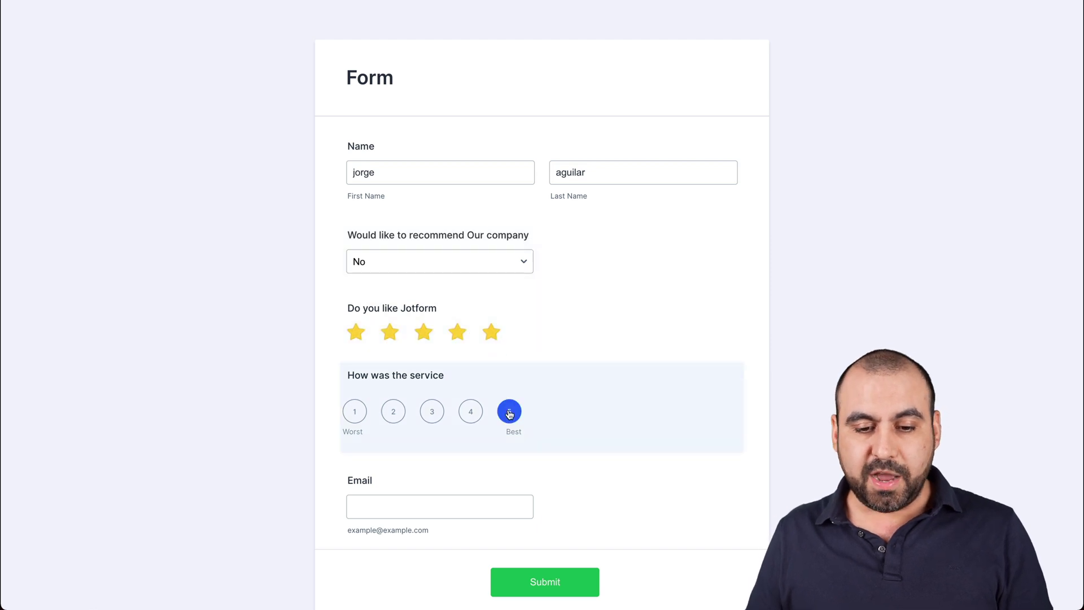
scroll(492, 442, down, 1)
click(447, 449)
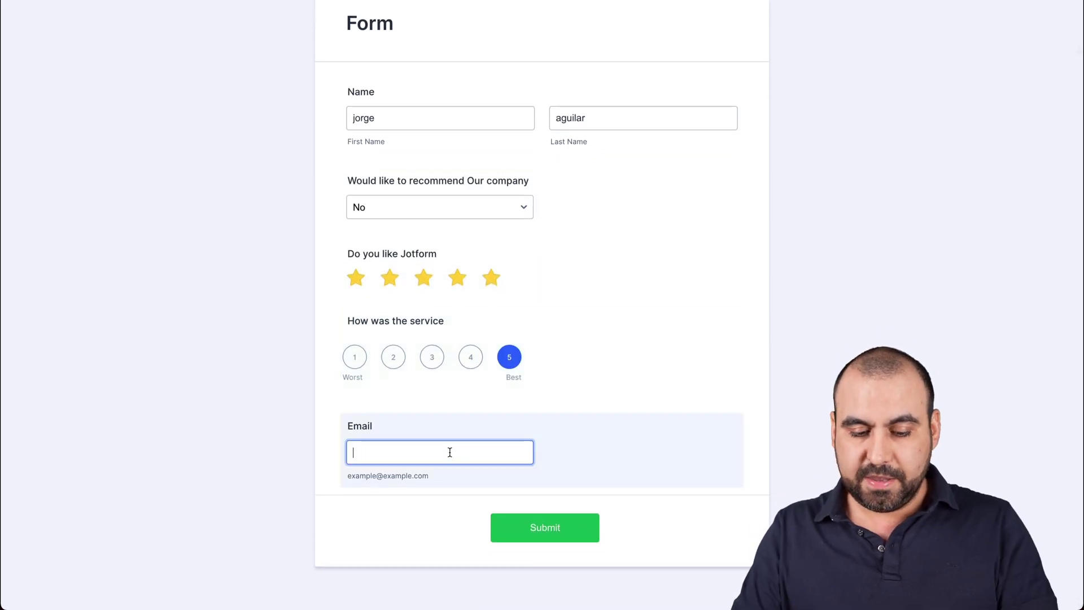
text(test@test.com)
click(536, 526)
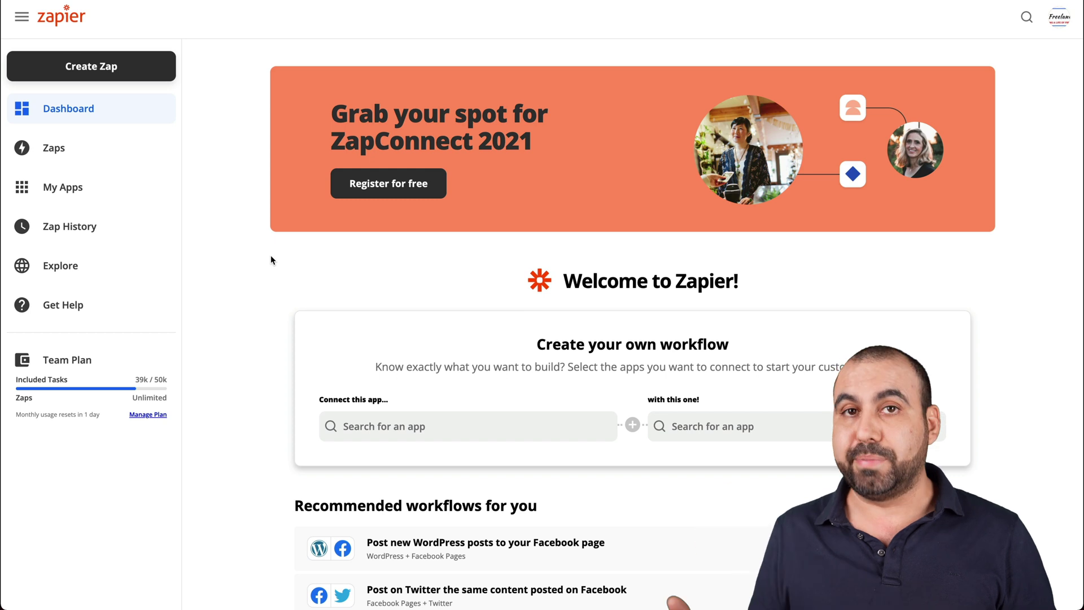
Start a new zap with JotForm's New Submission as the trigger.
click(109, 75)
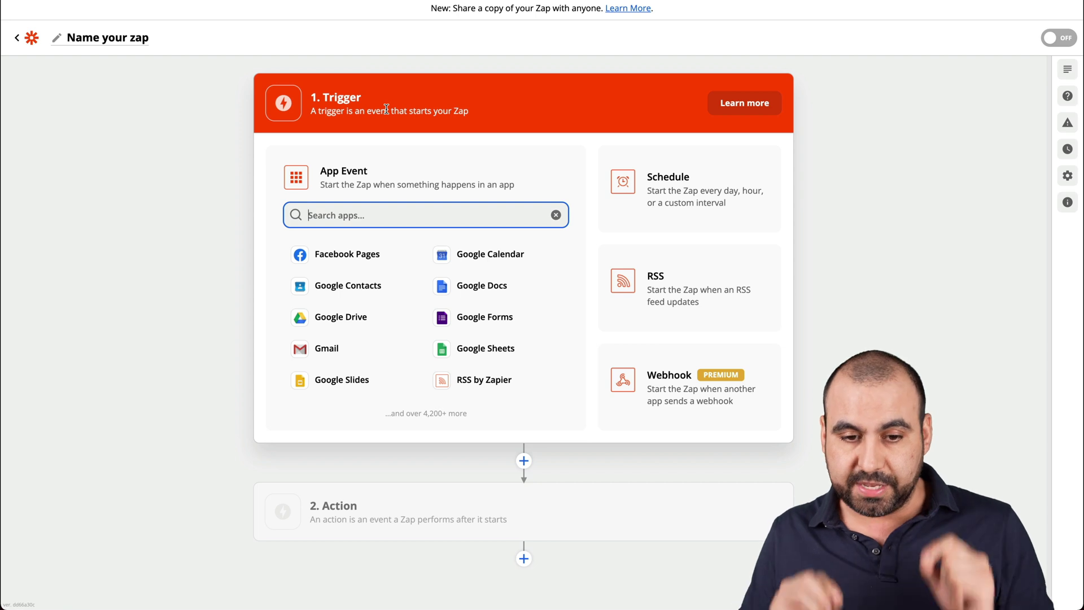
text(jot)
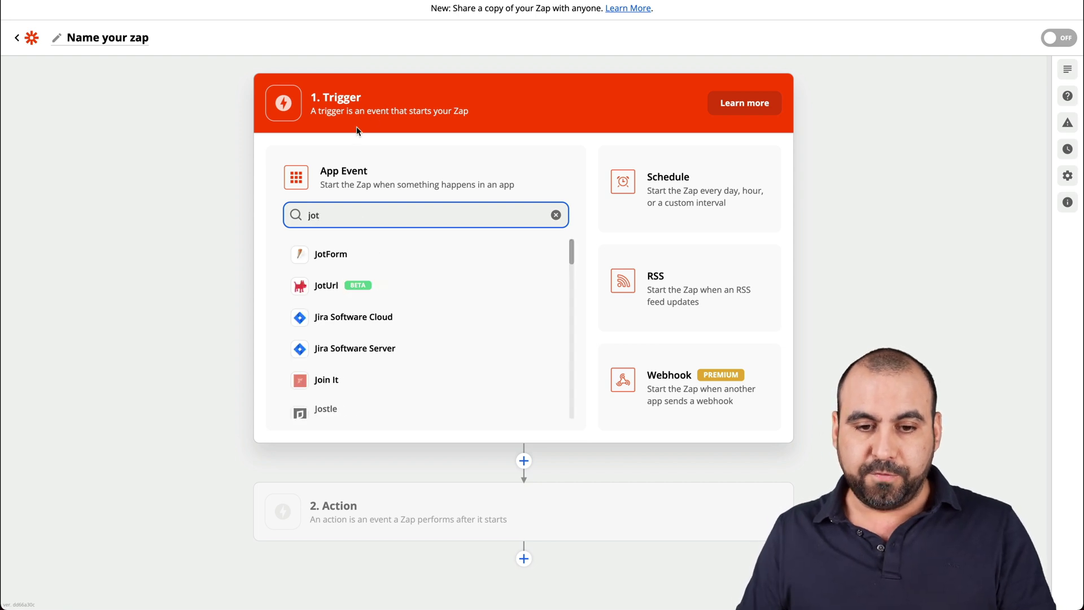
click(334, 253)
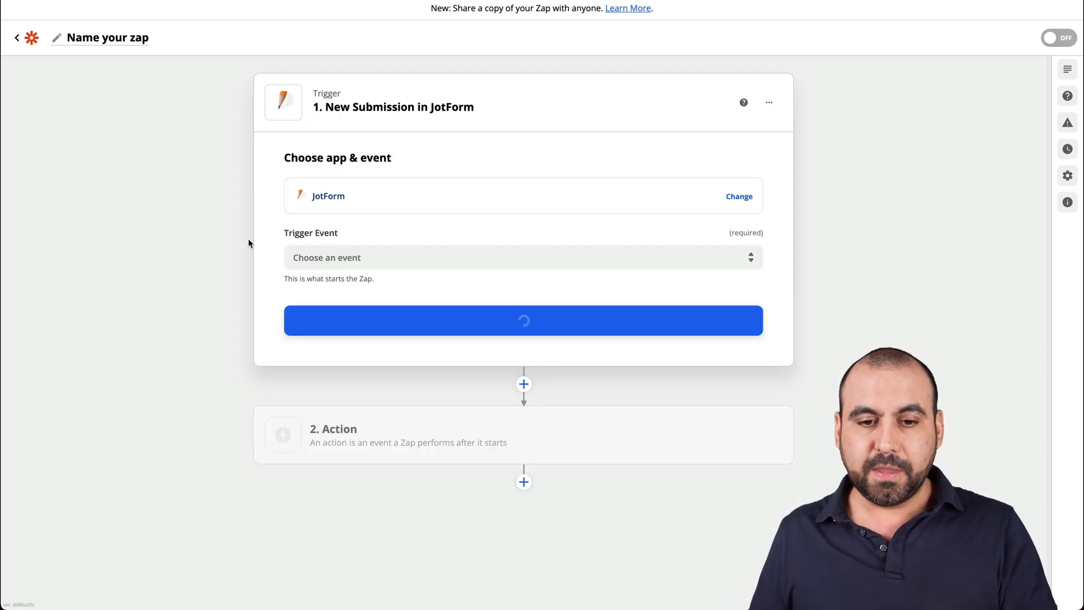
click(395, 262)
click(368, 301)
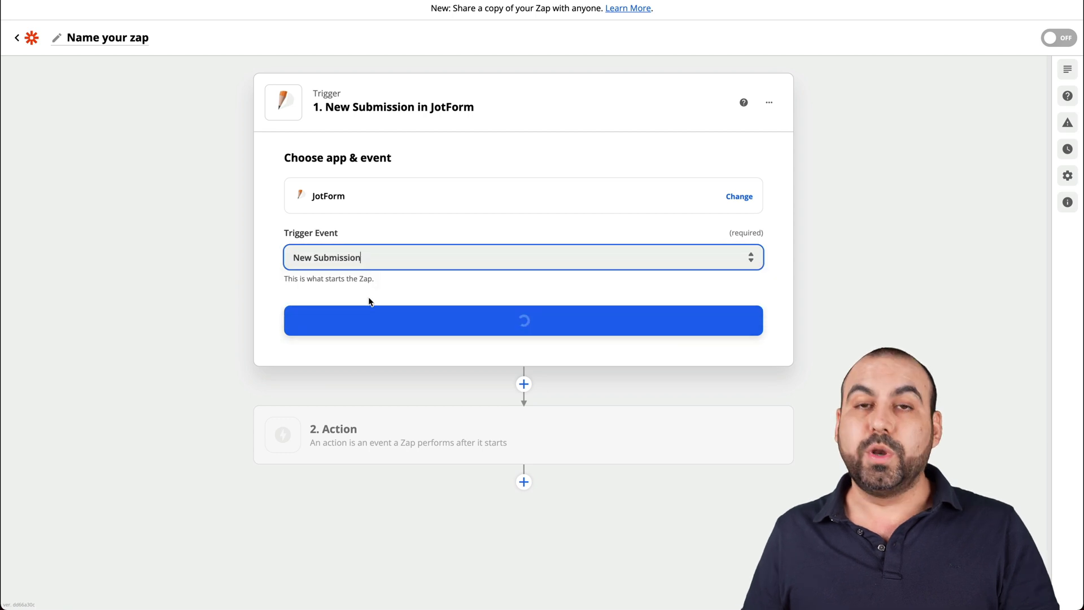
click(470, 321)
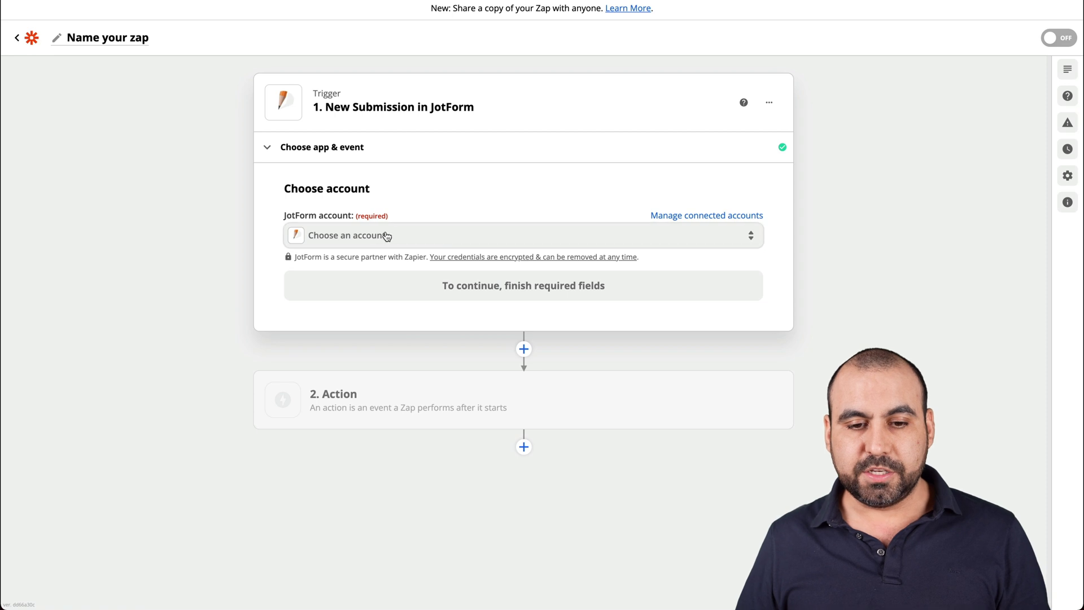
Connect the trigger to the existing JotForm account.
click(382, 235)
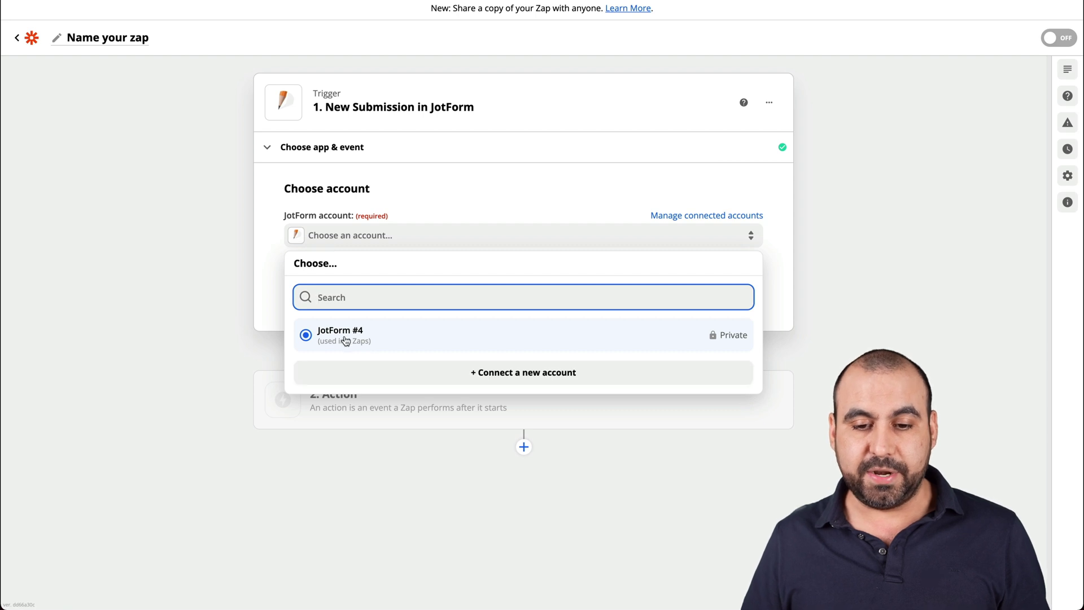
click(358, 337)
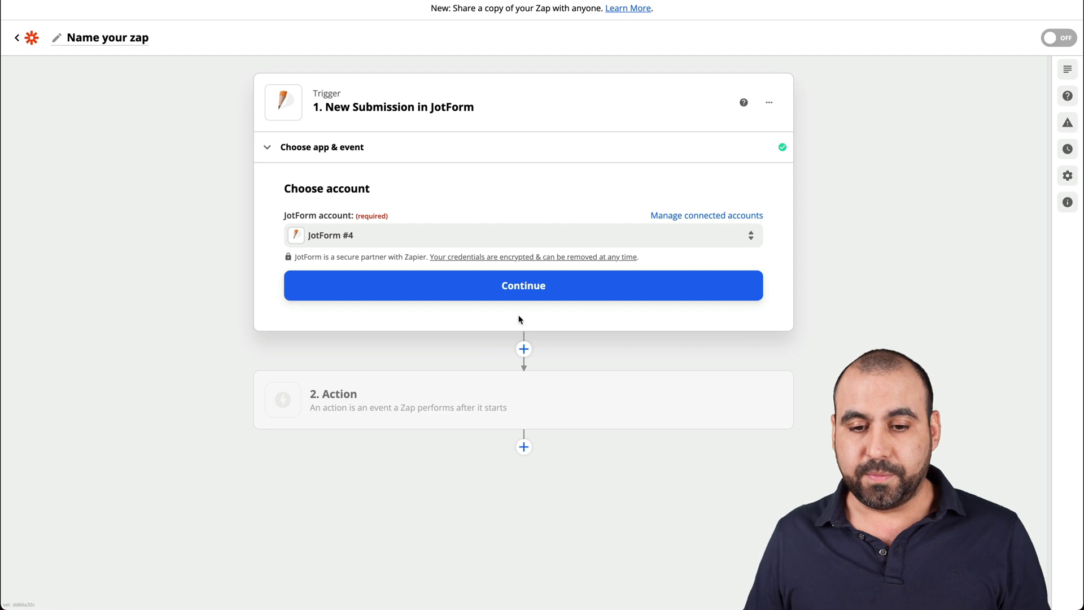
click(537, 290)
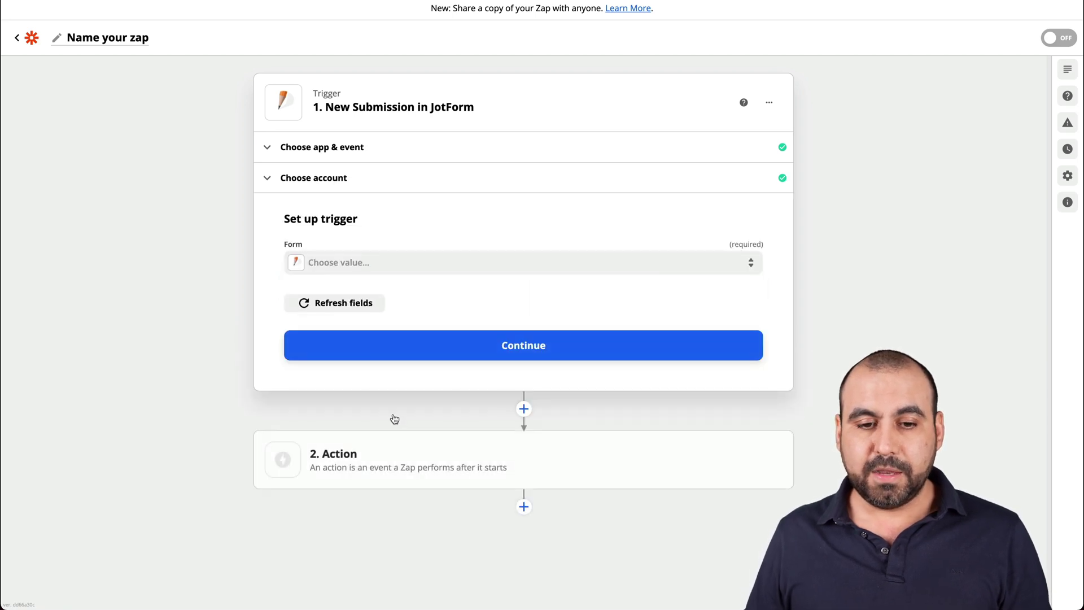
Select the 'Form automation SMS' form for the JotForm trigger.
click(405, 265)
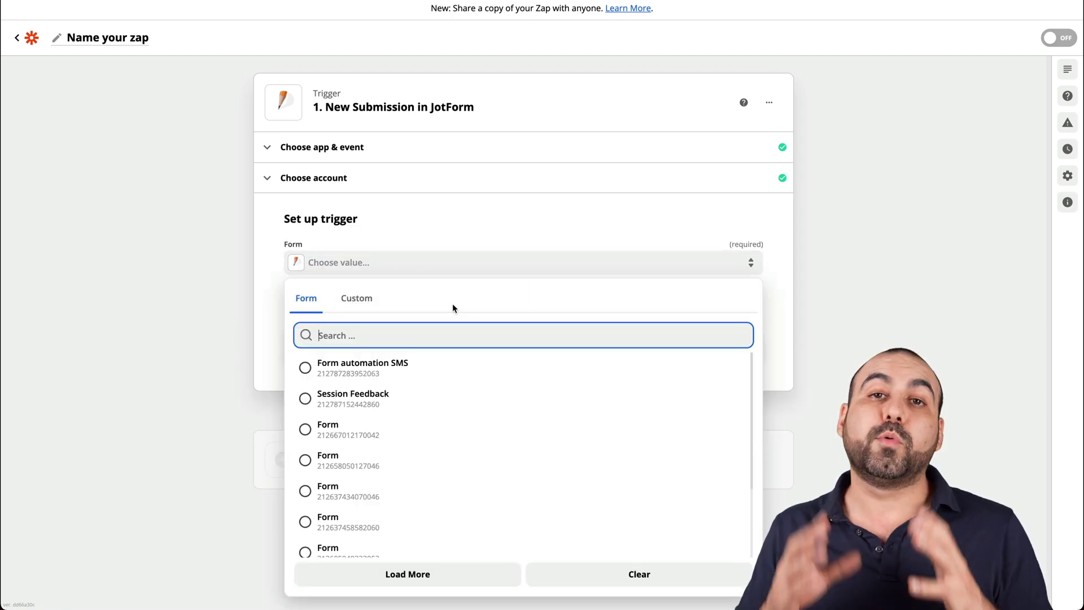
click(362, 367)
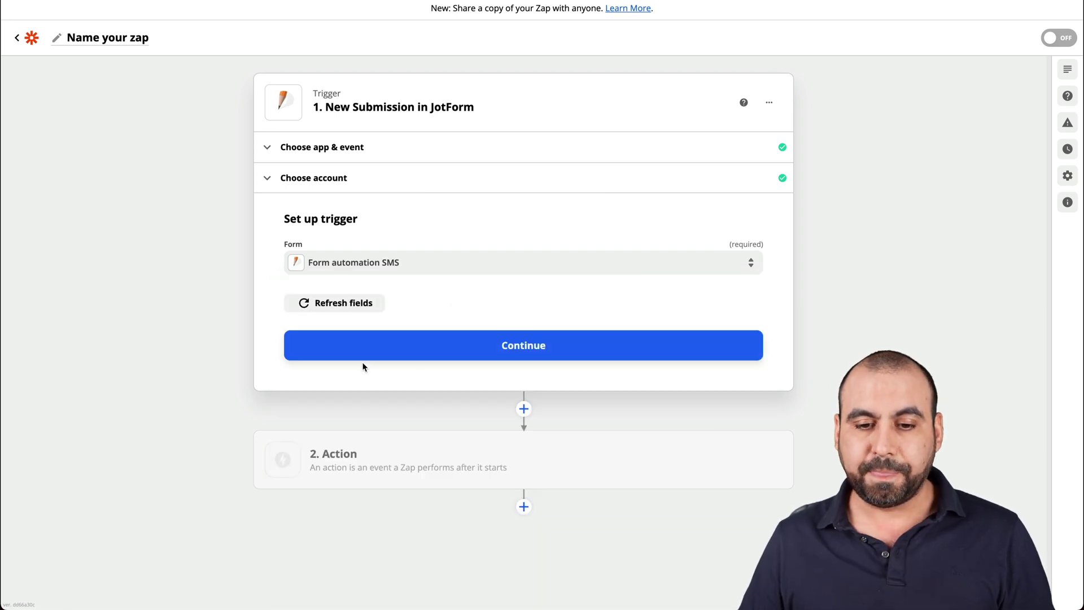
click(471, 348)
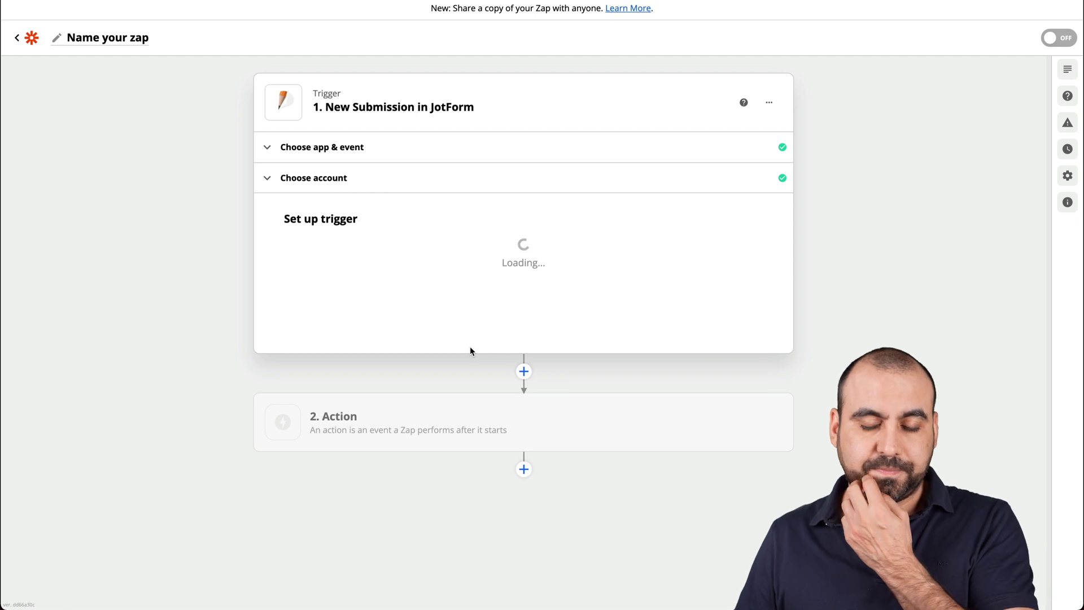
Test the trigger to find the sample submission and continue to the Action step.
click(533, 427)
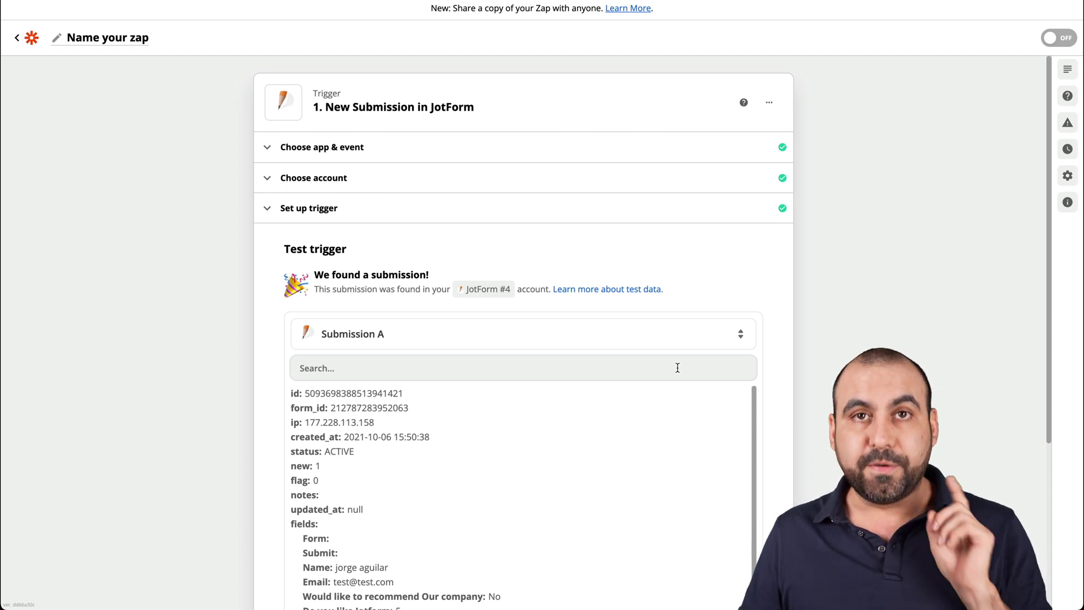
scroll(677, 368, down, 3)
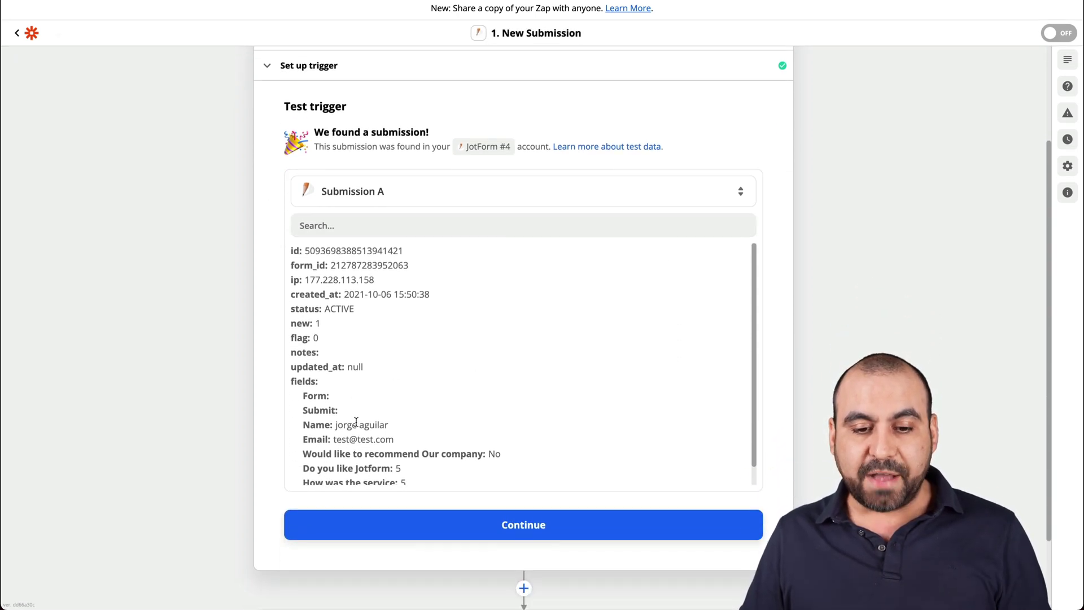
scroll(356, 422, down, 1)
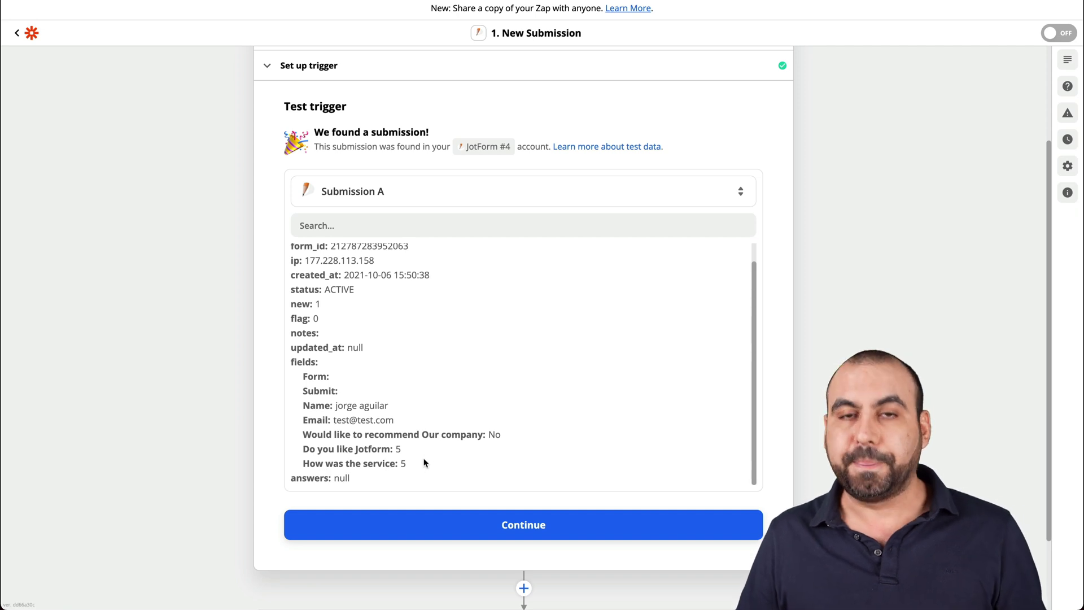
click(502, 523)
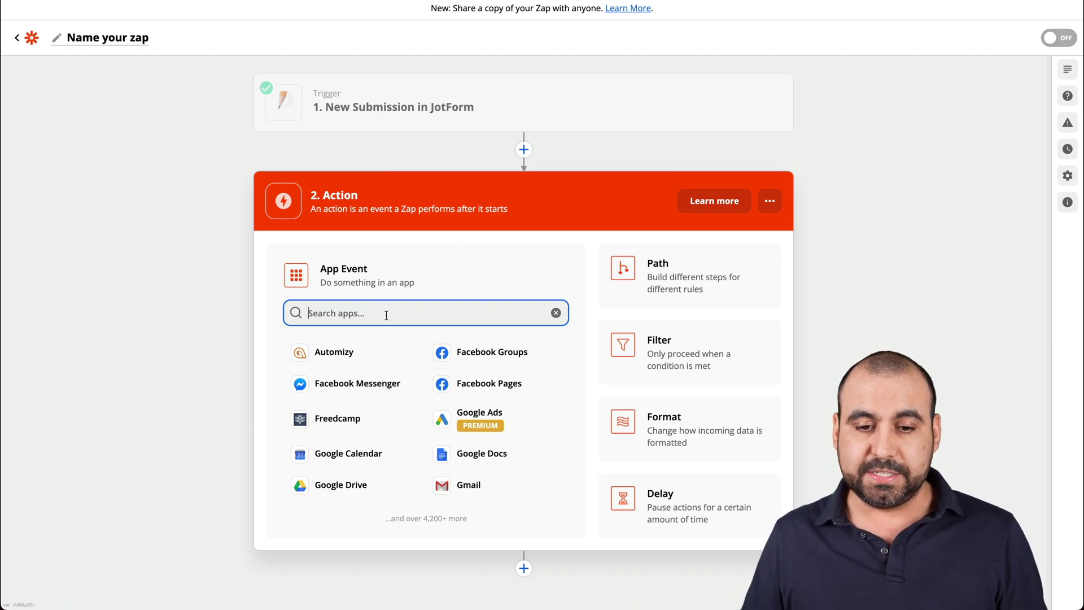
Set the action to SMS by Zapier's Send SMS event with the existing SMS account.
text(sms)
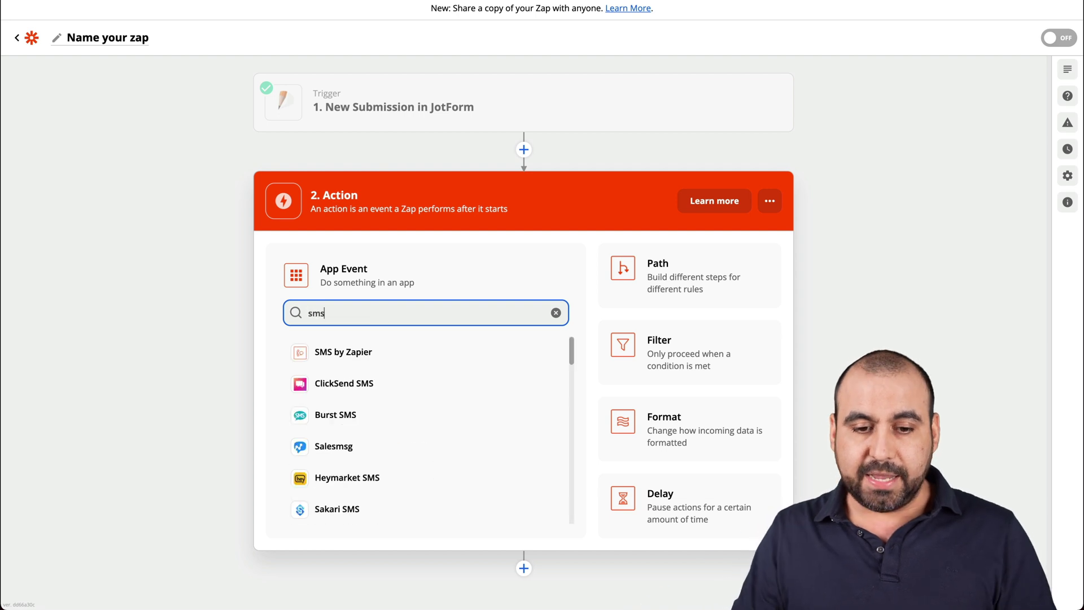
click(383, 351)
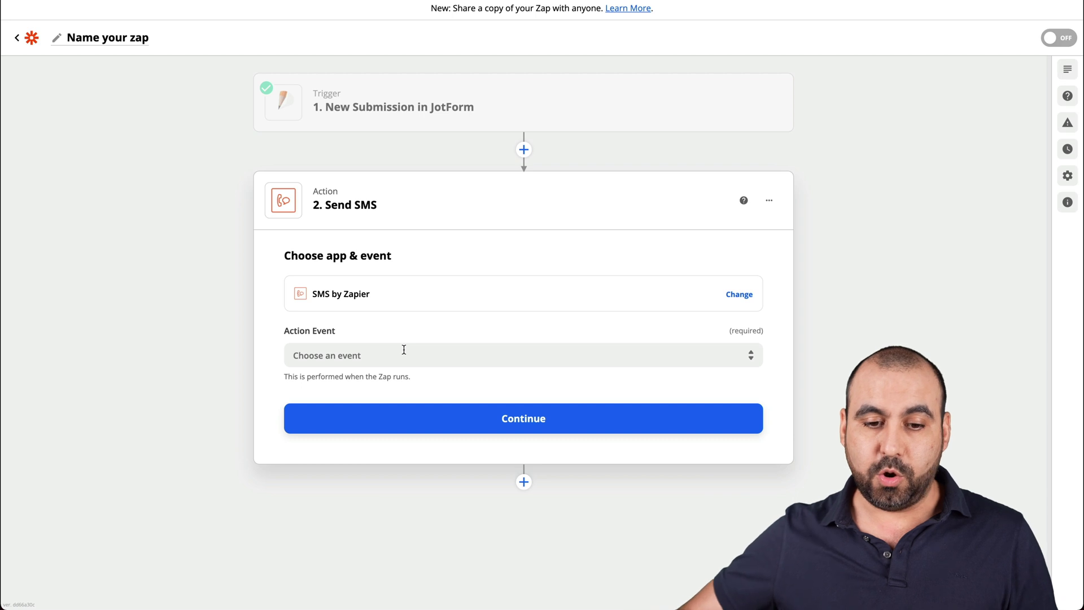
click(404, 350)
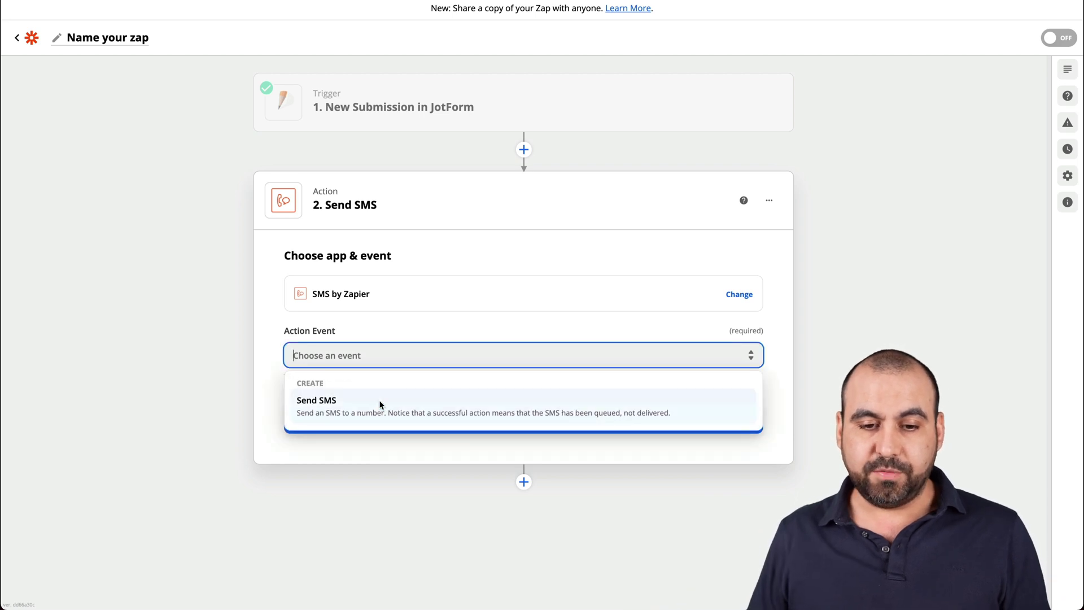
click(380, 403)
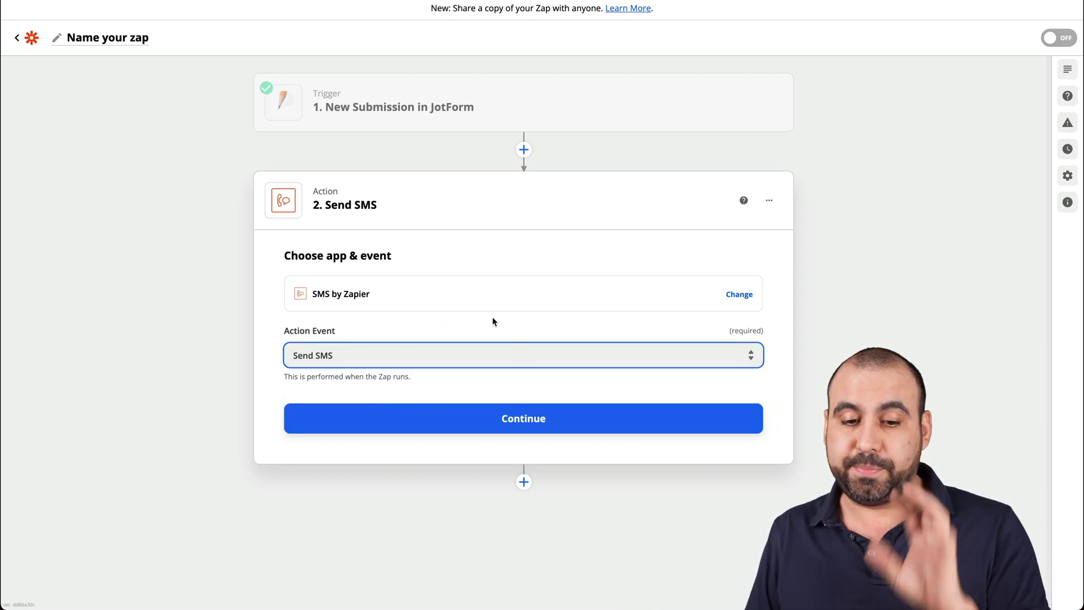
click(496, 418)
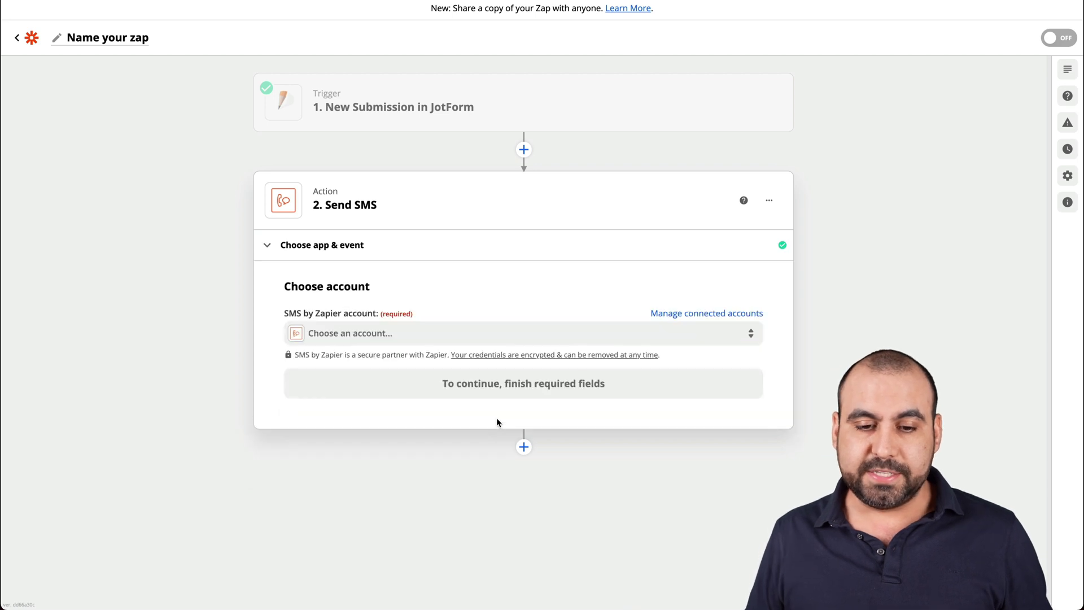
click(388, 334)
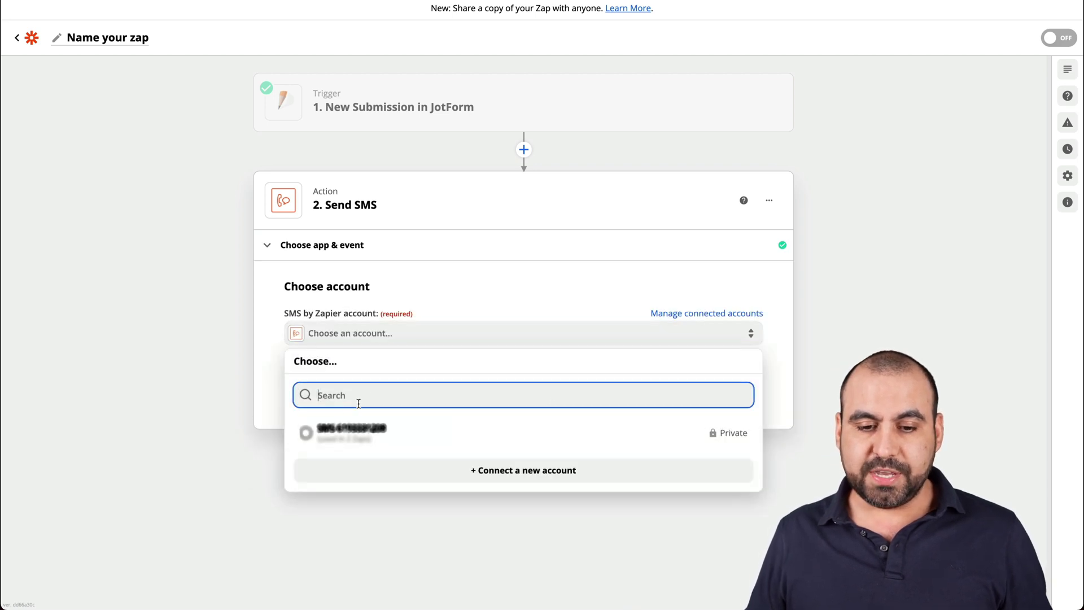
click(390, 435)
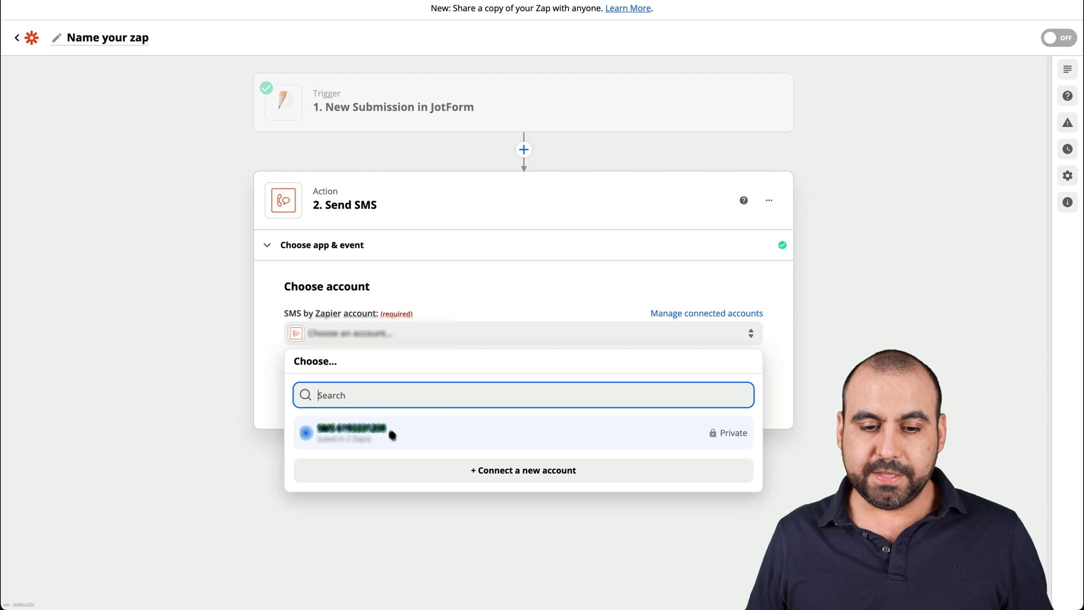
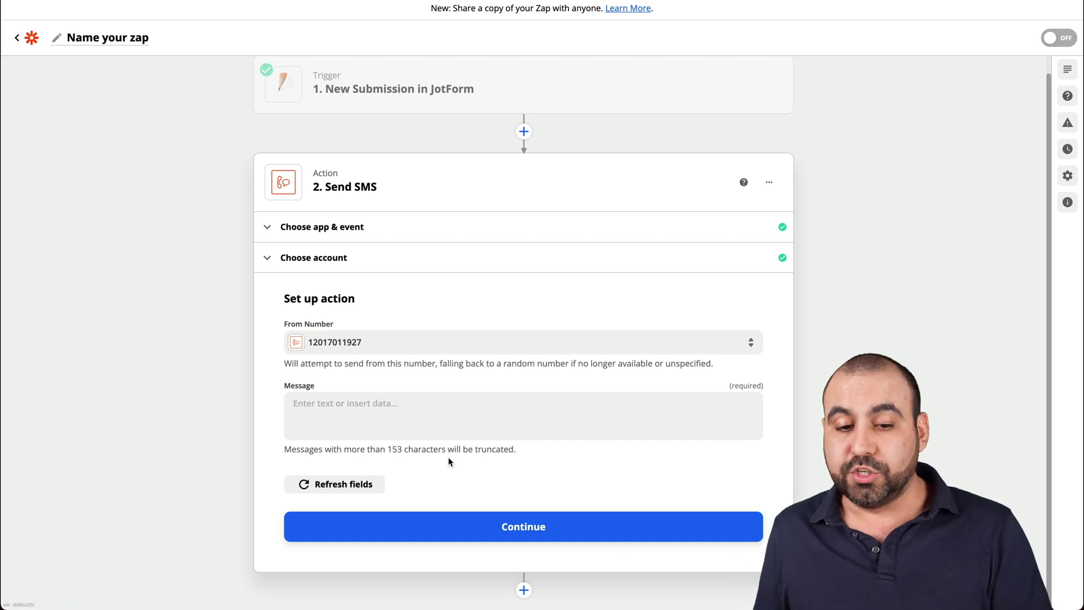
Map the submitter's Name and the Would Like To Recommend Our Company answer into the SMS message.
click(420, 429)
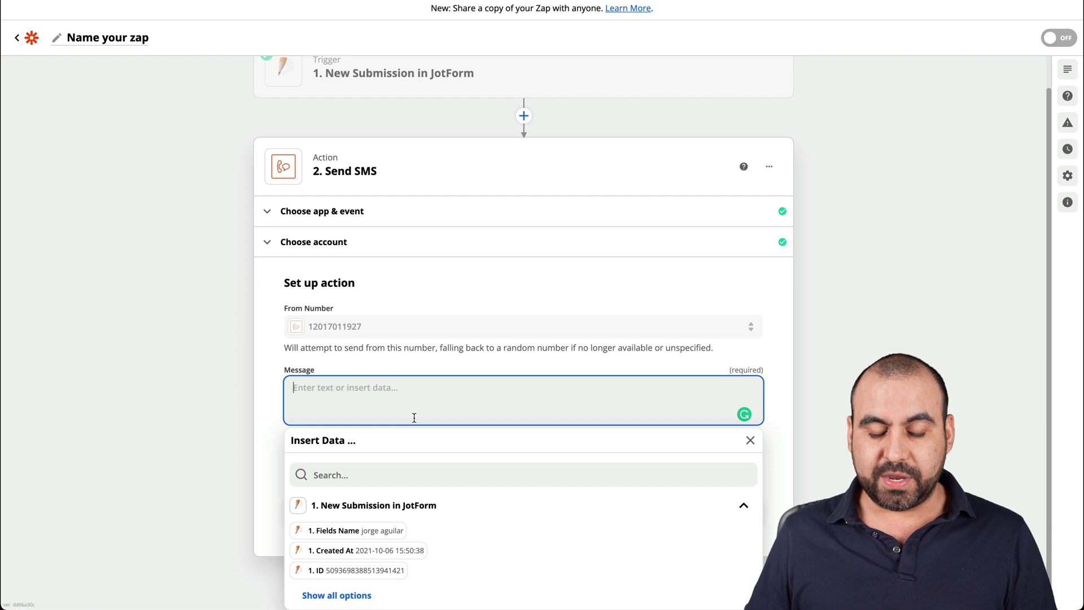
click(385, 532)
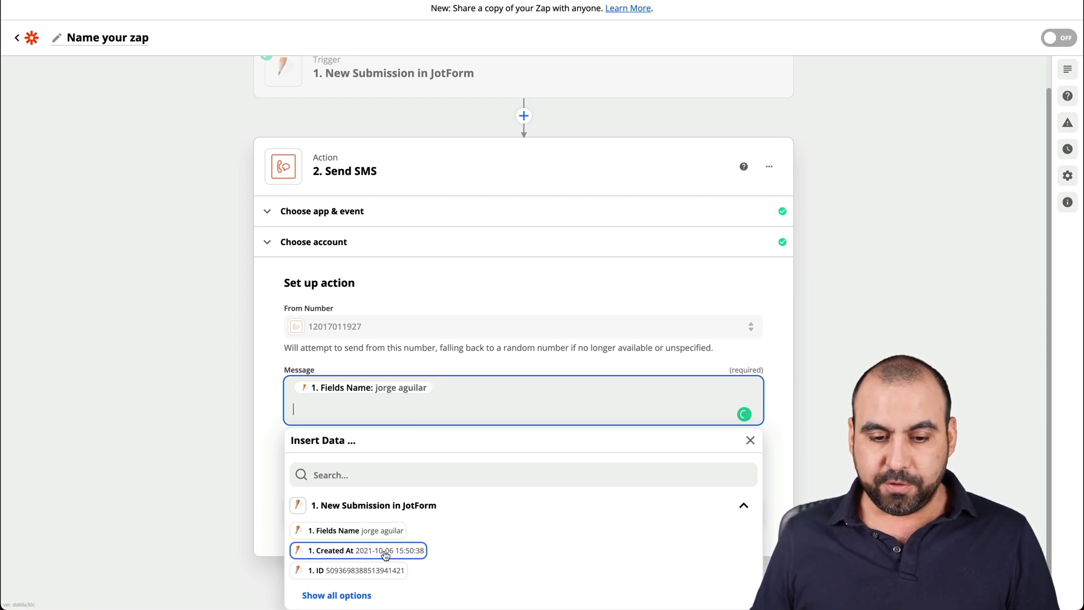
click(345, 595)
scroll(486, 538, down, 3)
scroll(486, 538, up, 1)
scroll(474, 310, down, 1)
scroll(473, 310, down, 1)
scroll(453, 437, down, 5)
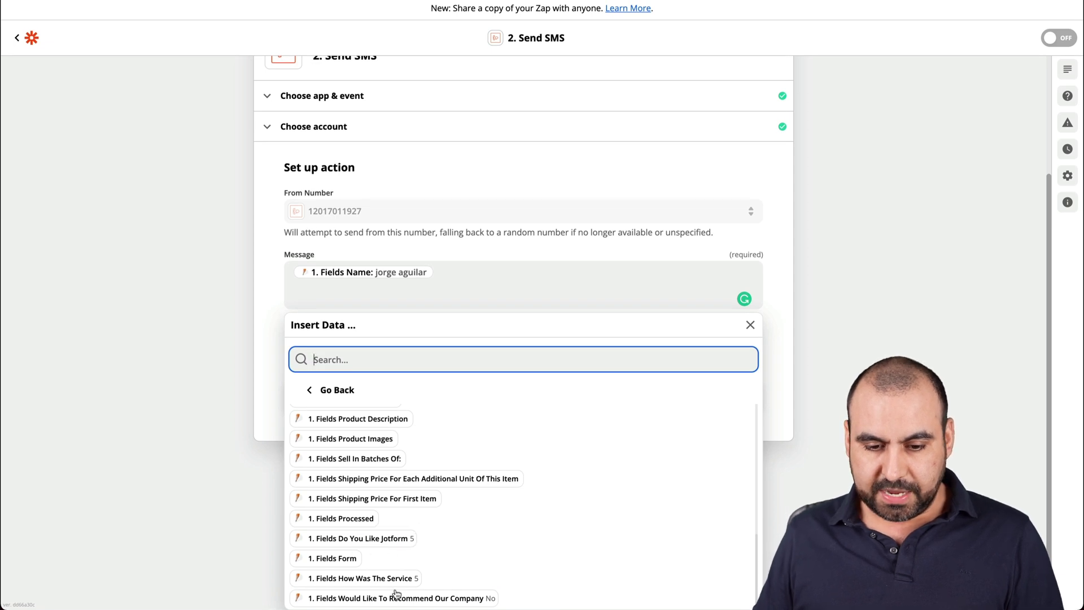
click(434, 600)
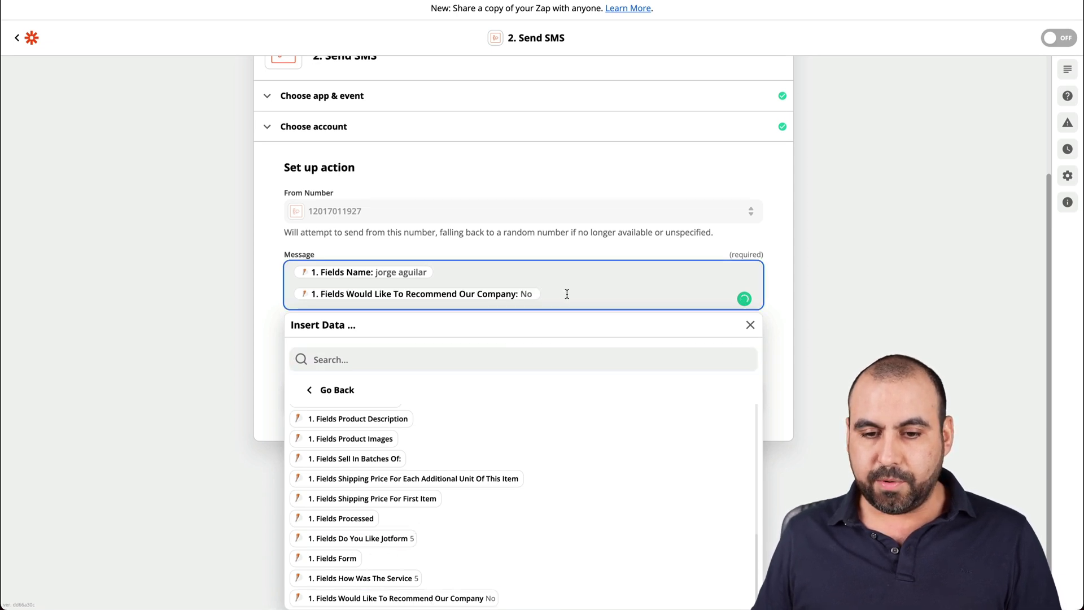
key(Return)
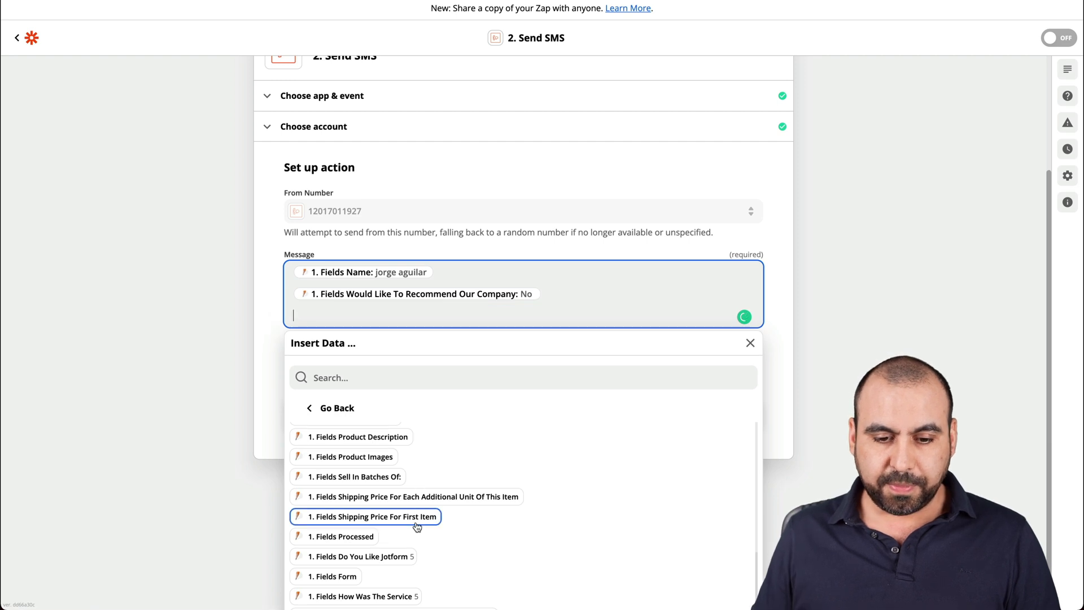
Add the Do You Like Jotform, How Was The Service and Email fields, each on its own line.
scroll(418, 517, down, 1)
click(379, 543)
key(Return)
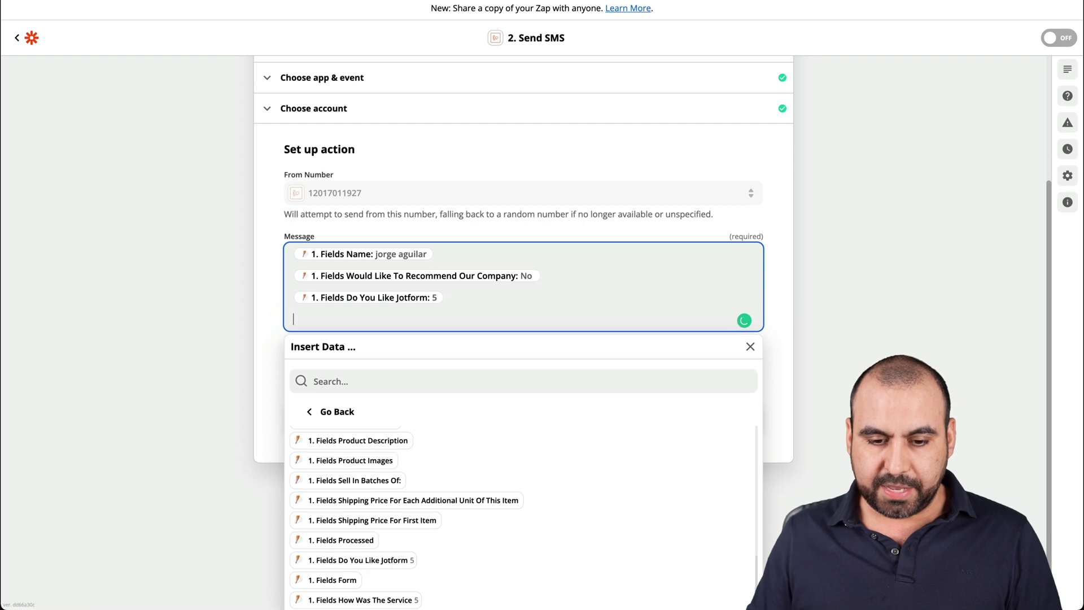
click(390, 600)
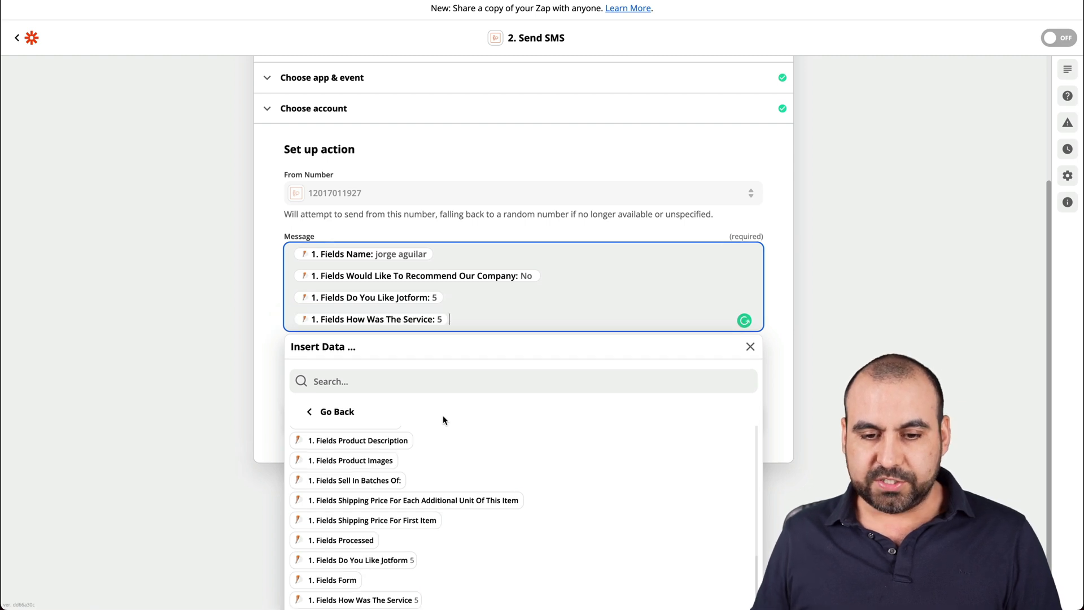
key(Return)
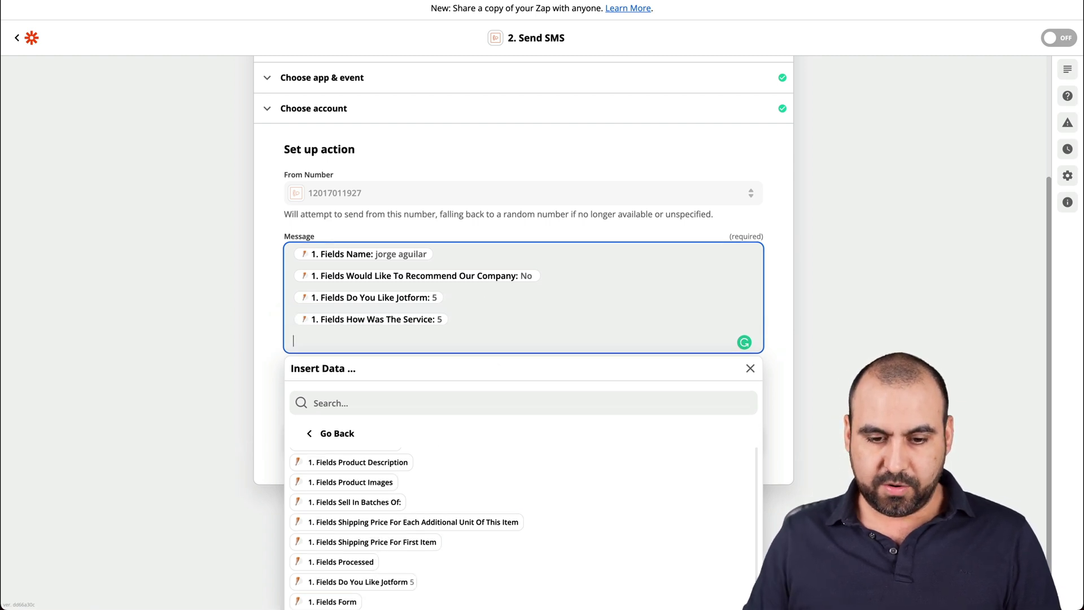
scroll(434, 550, down, 1)
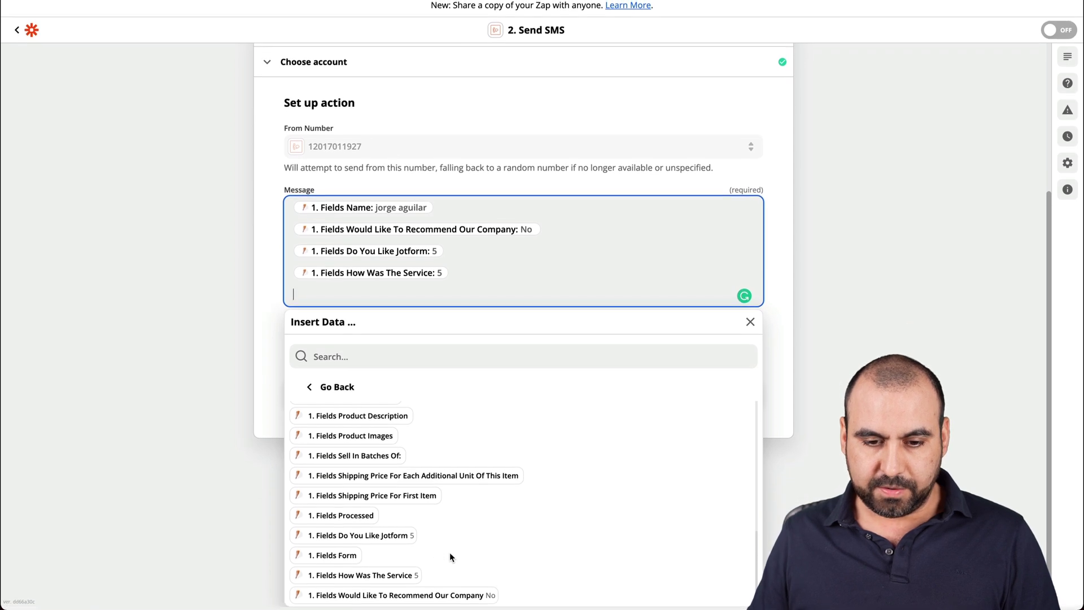
scroll(381, 519, up, 2)
scroll(382, 520, up, 6)
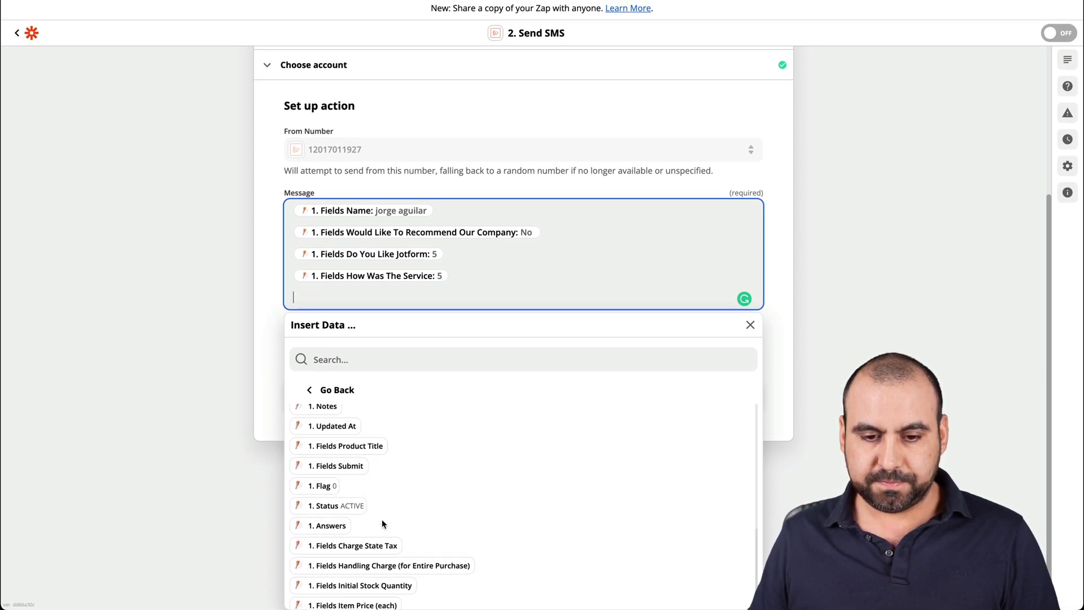
click(386, 495)
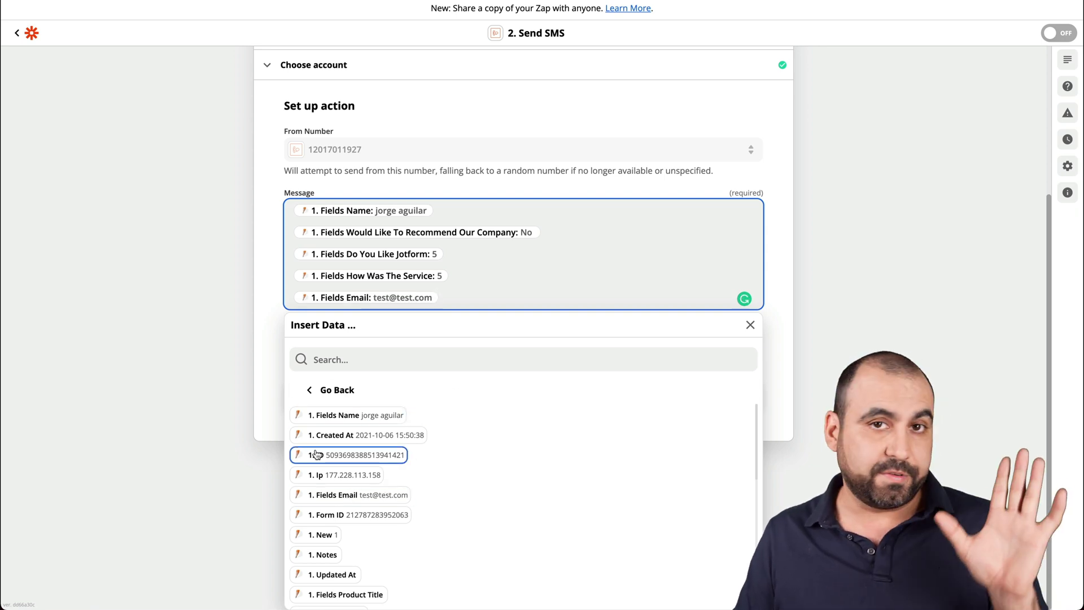
click(780, 261)
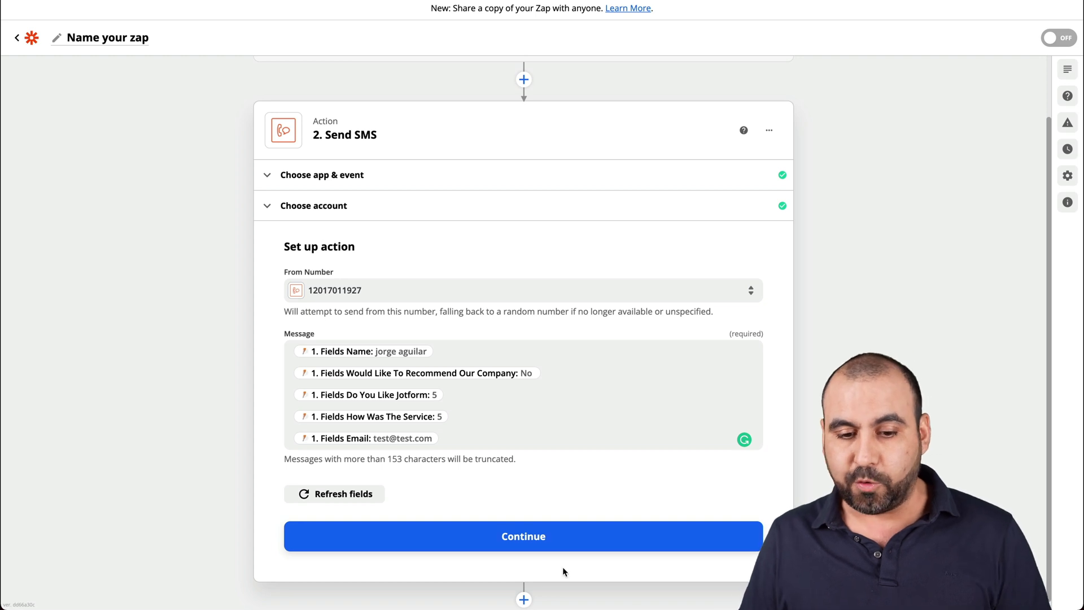
Continue past the SMS setup and run Test & Review on the Send SMS step.
click(511, 533)
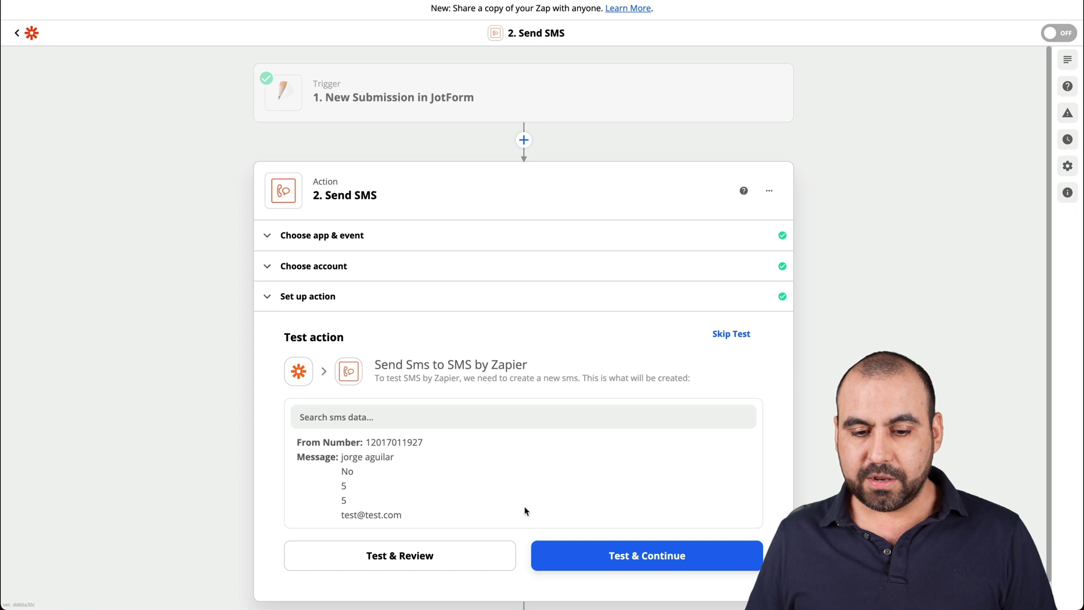
click(483, 561)
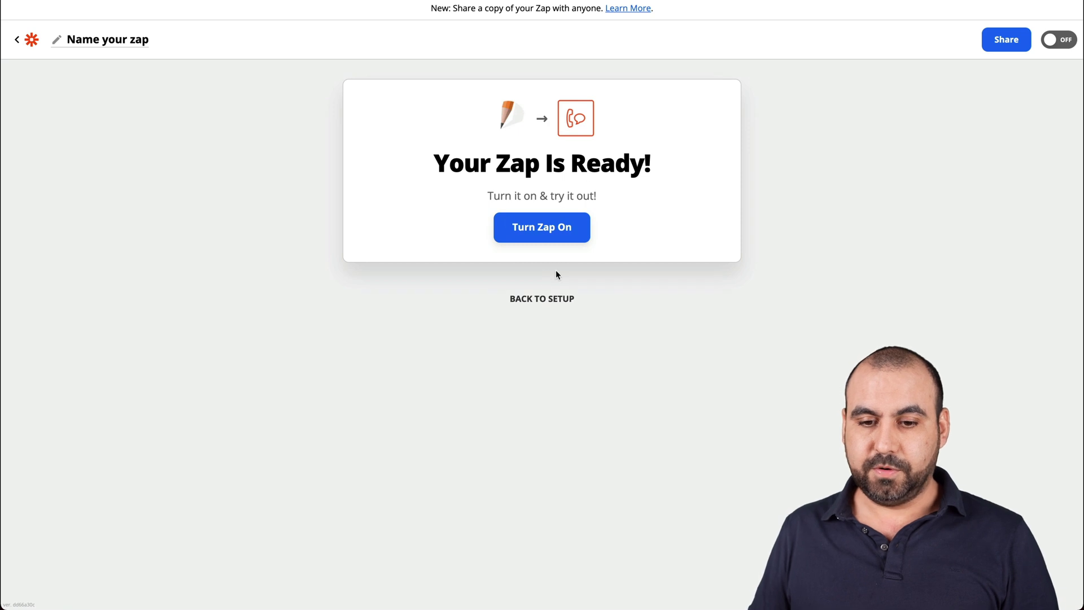
Insert a Filter step before Send SMS that checks the Would Like To Recommend Our Company field.
click(542, 297)
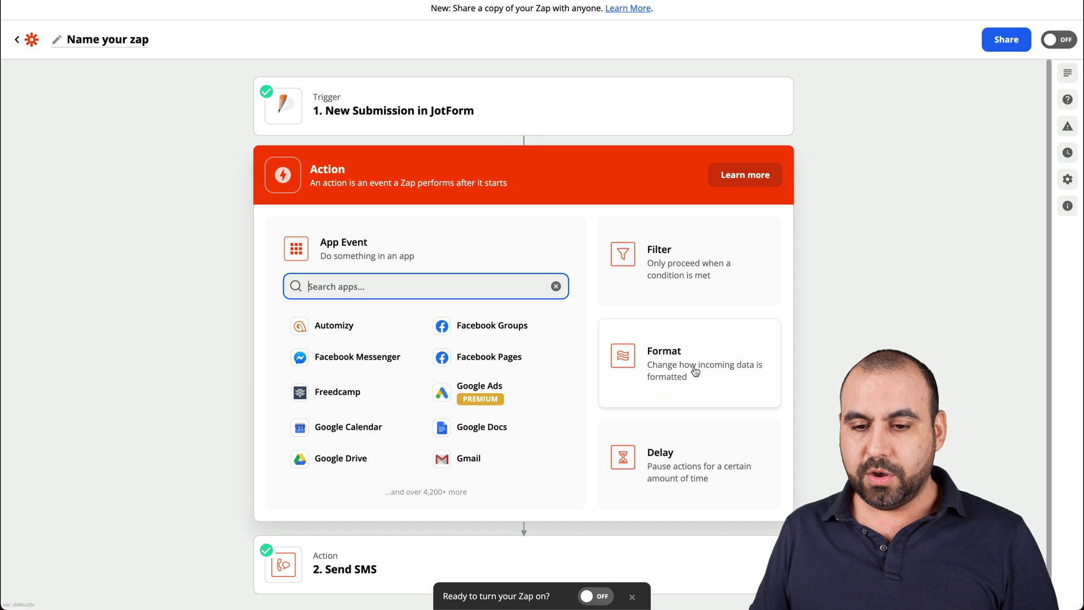
click(673, 247)
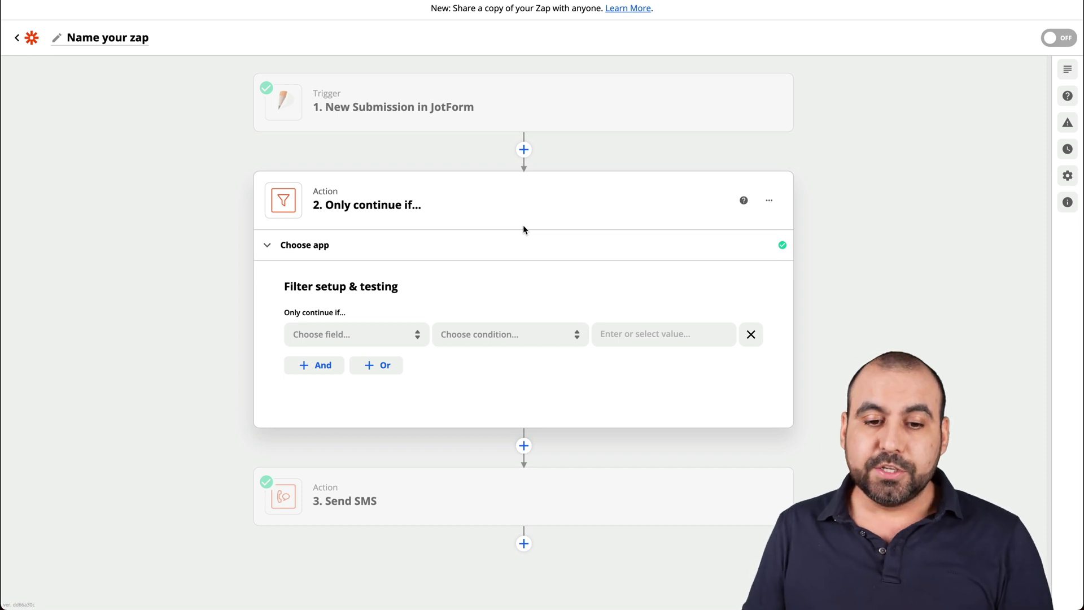
click(389, 340)
click(339, 517)
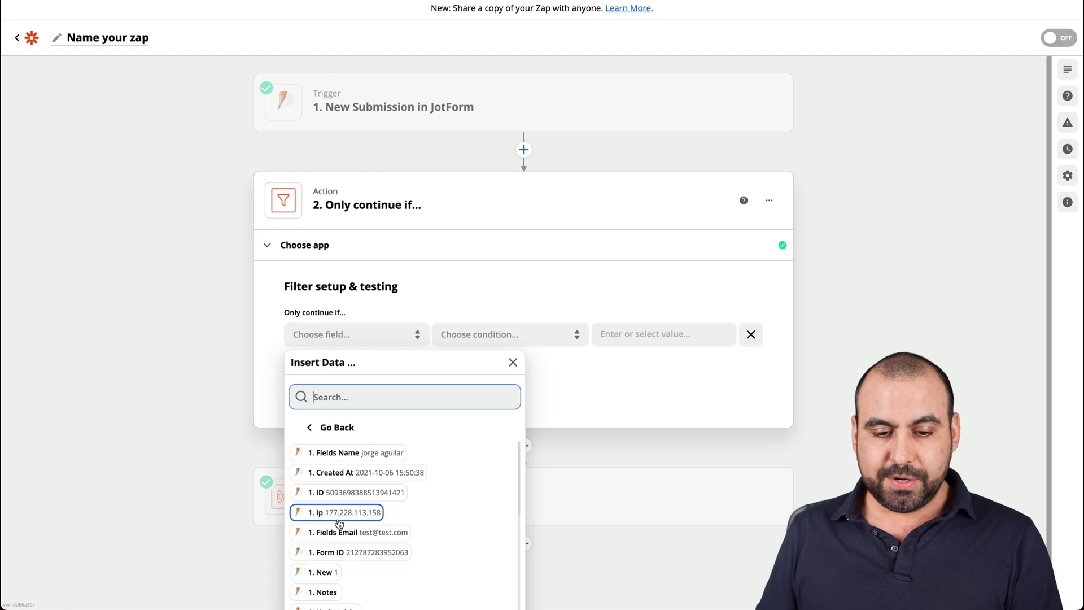
scroll(414, 462, down, 10)
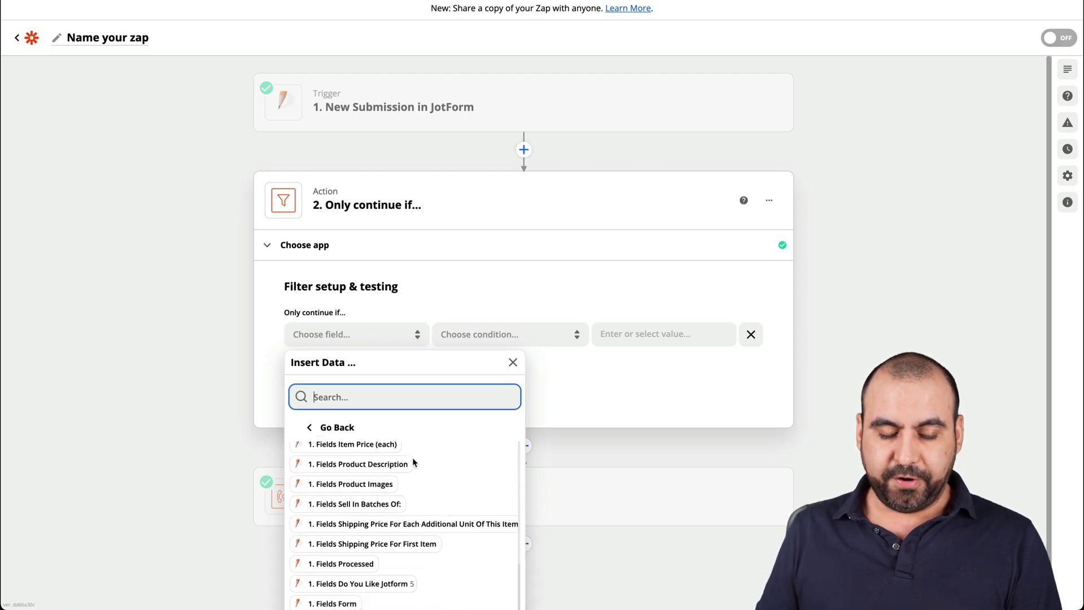
scroll(413, 462, down, 1)
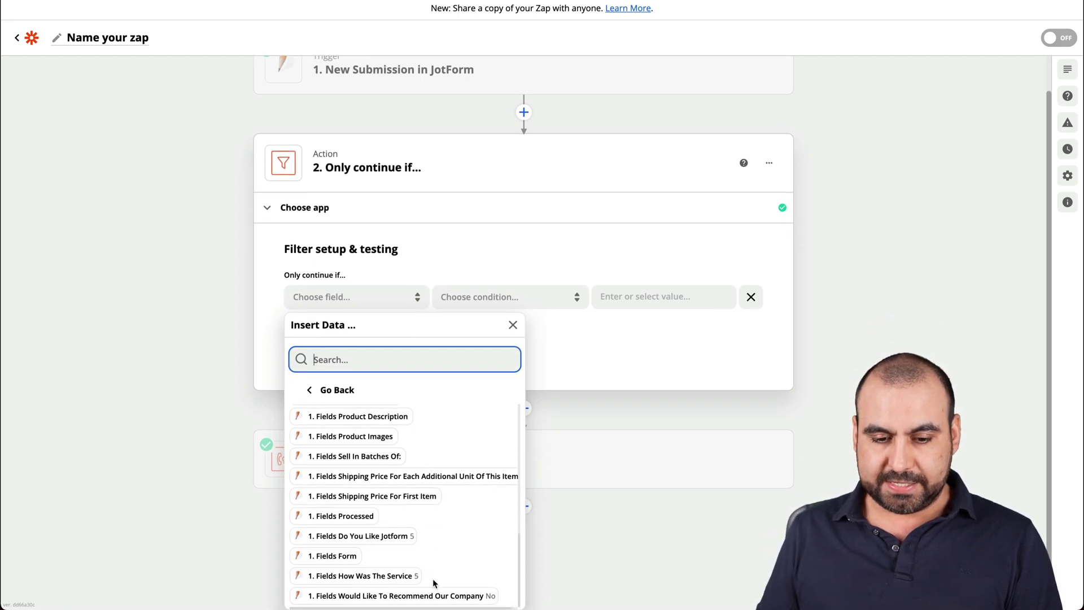
click(450, 595)
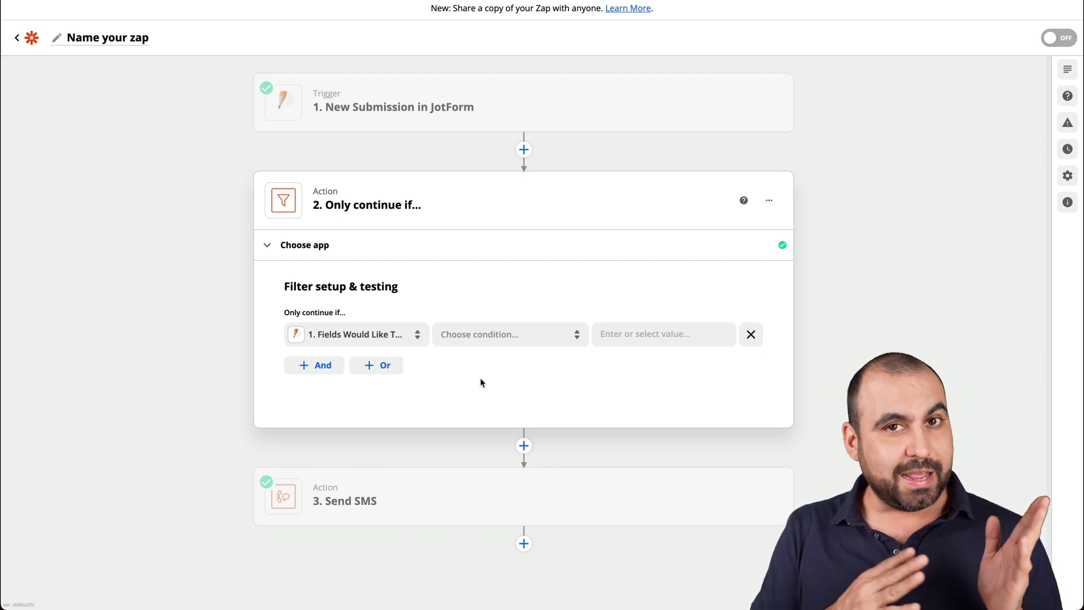
Set the filter rule's condition to (Text) Contains.
click(524, 334)
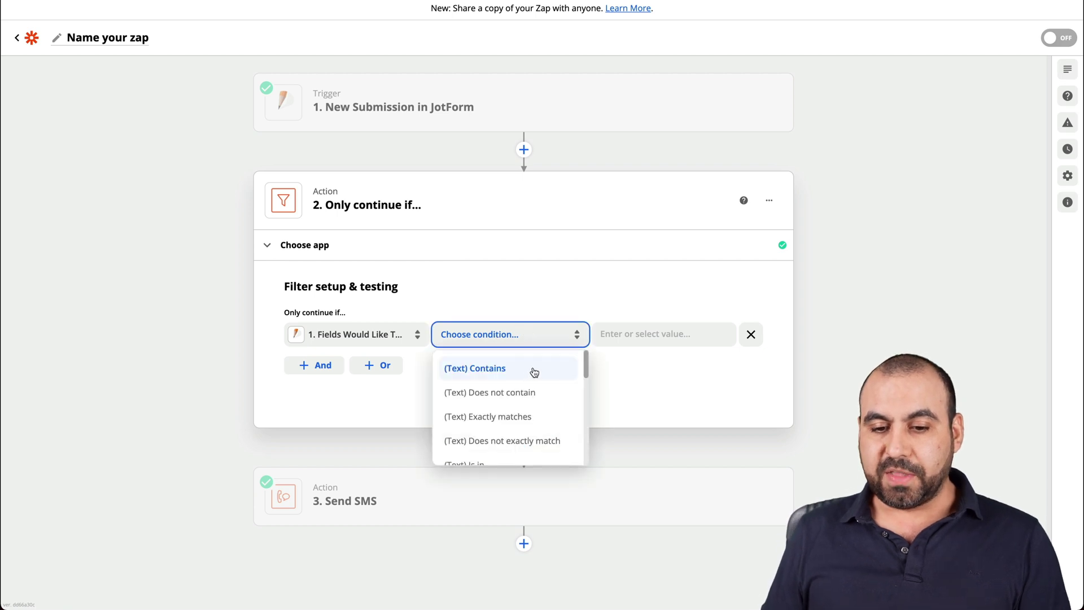
scroll(539, 420, down, 3)
scroll(540, 421, down, 2)
scroll(539, 418, up, 5)
click(497, 367)
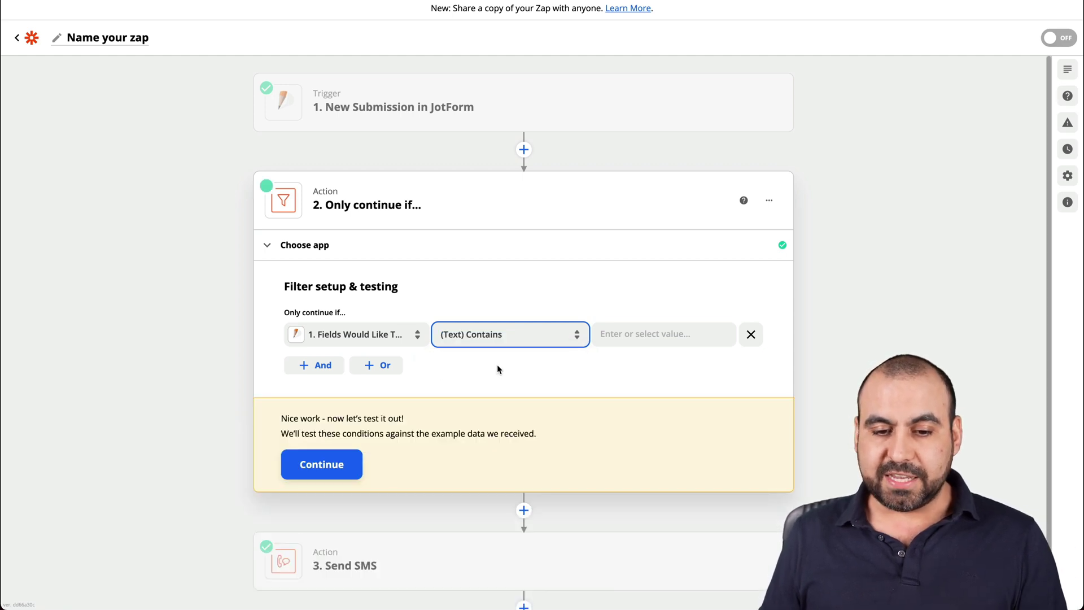
Enter No as the comparison value and test the filter against the sample submission.
click(632, 335)
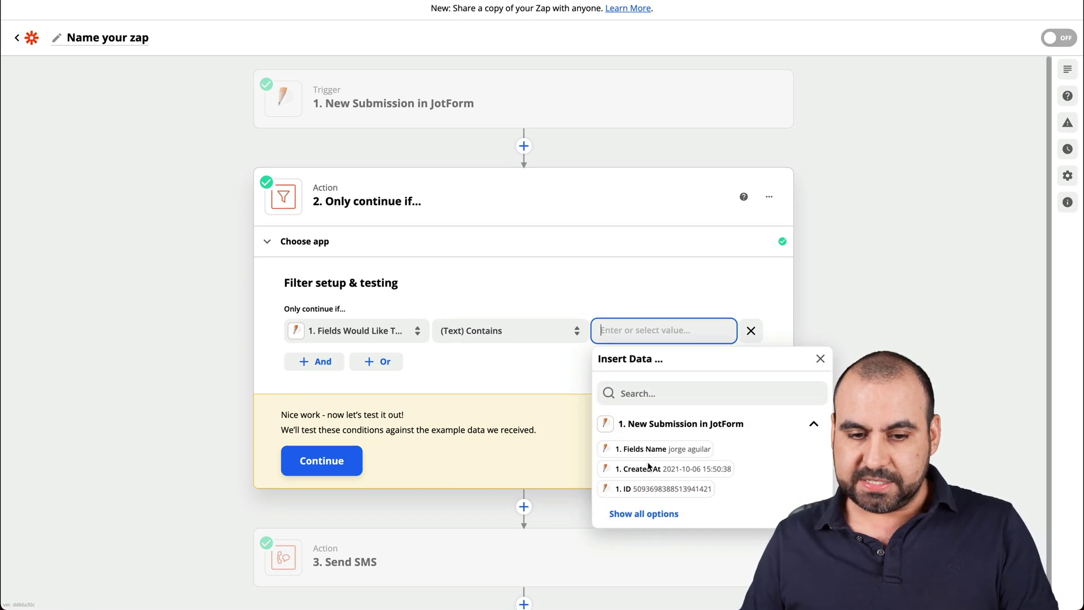
scroll(646, 452, down, 1)
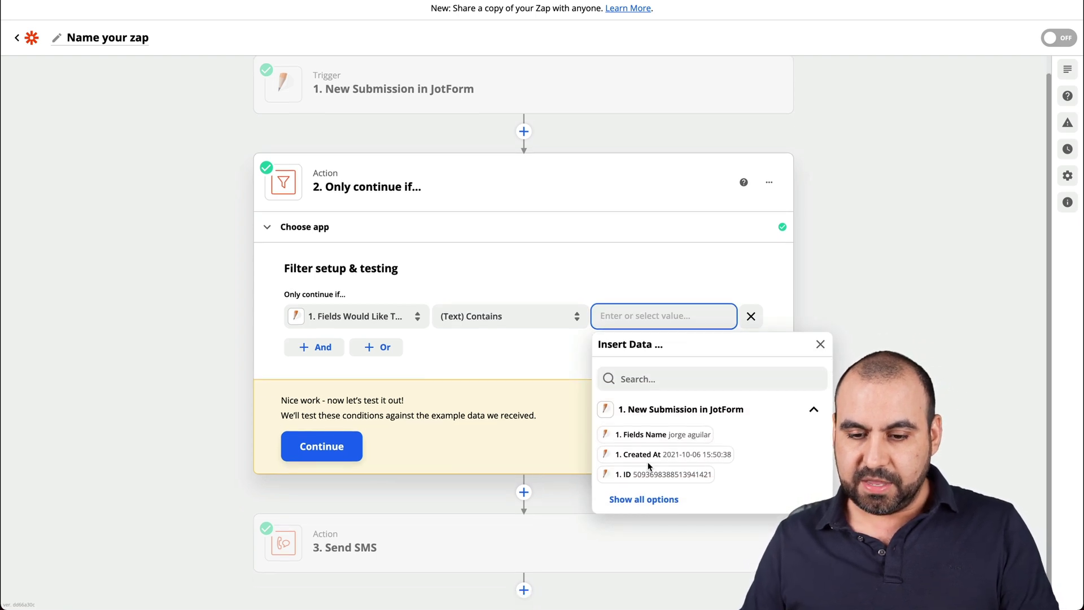
click(673, 500)
scroll(734, 505, down, 5)
scroll(734, 506, down, 3)
scroll(657, 285, down, 1)
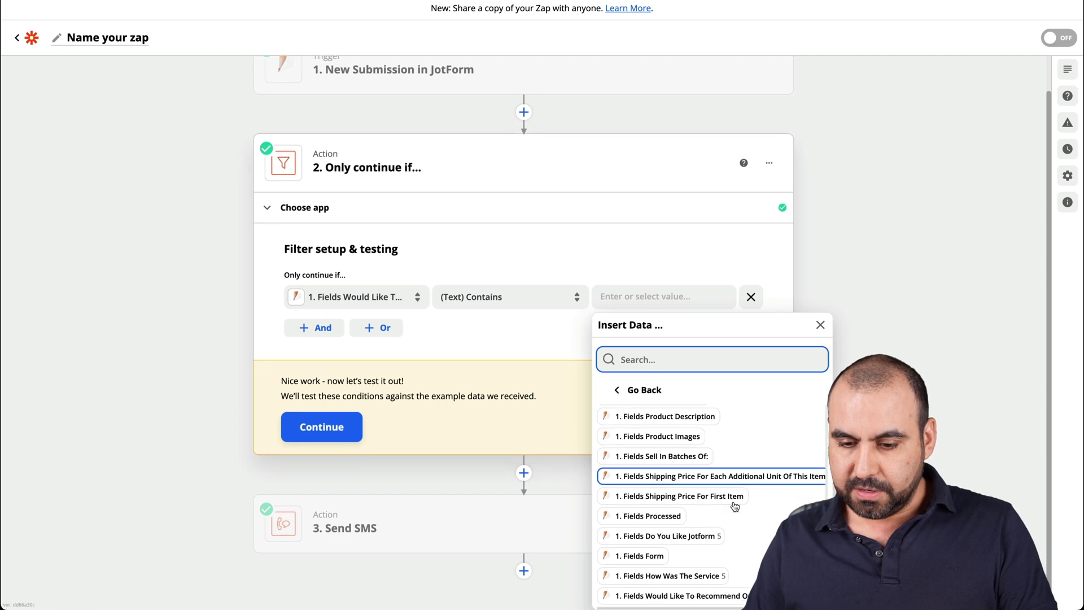
click(656, 289)
text(No)
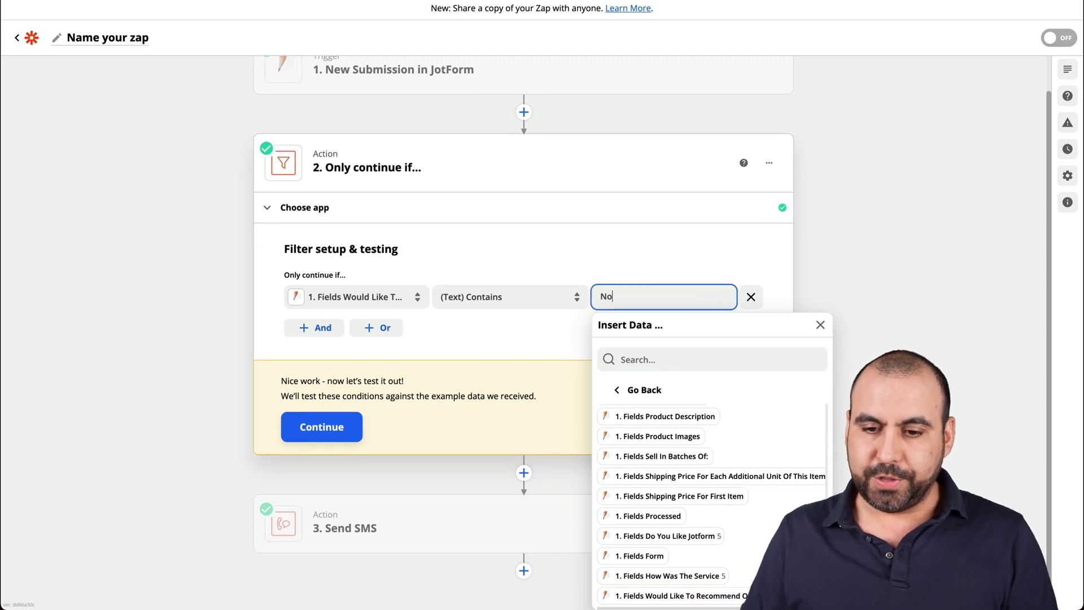
click(643, 245)
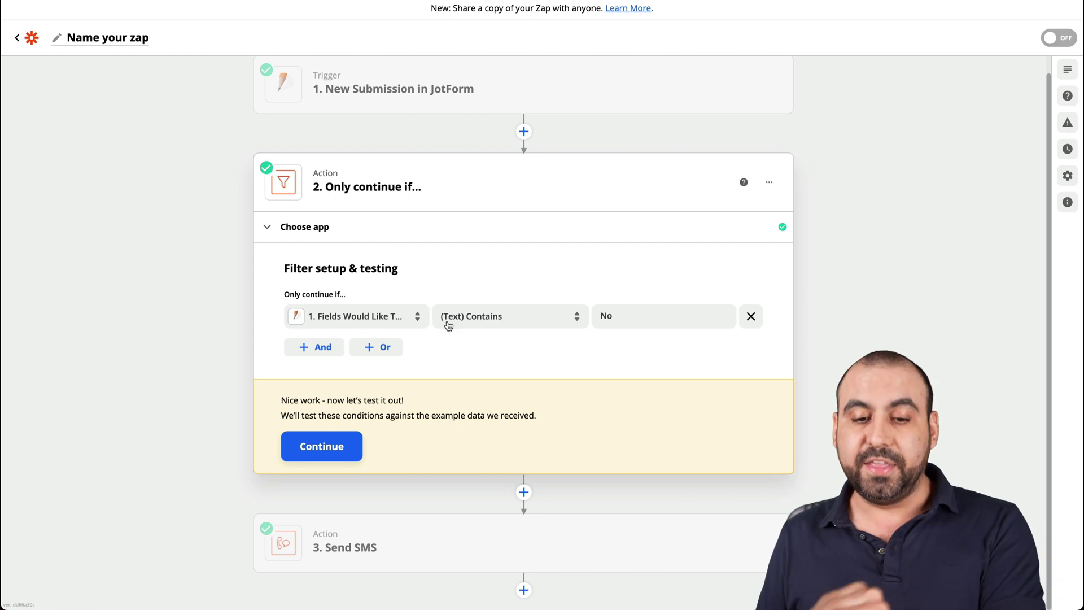
click(340, 452)
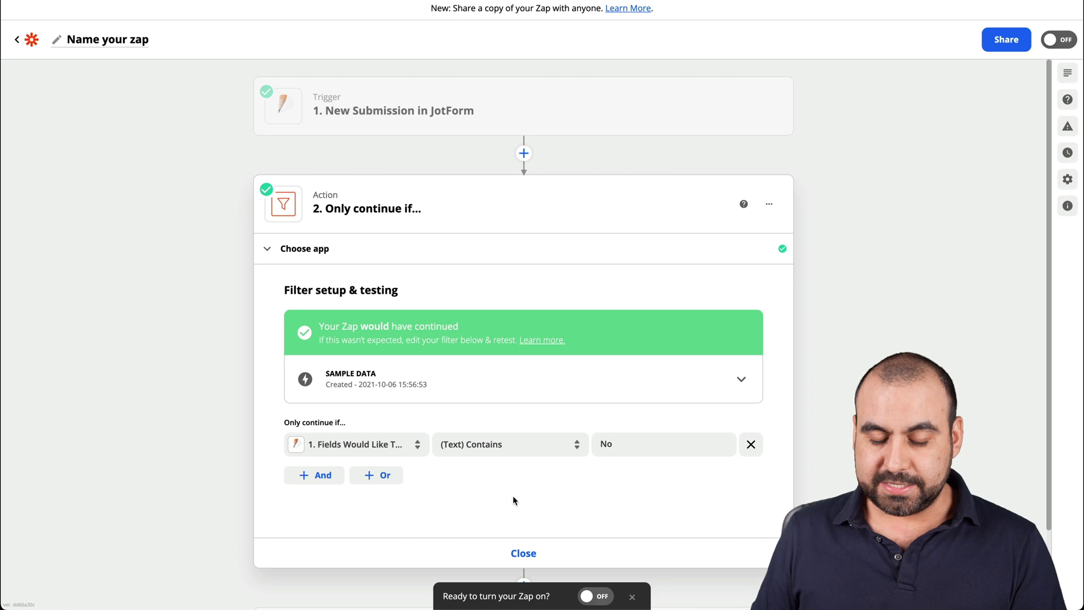
Finish the filter step, switch the zap on, and open the live JotForm form in a new tab.
click(520, 553)
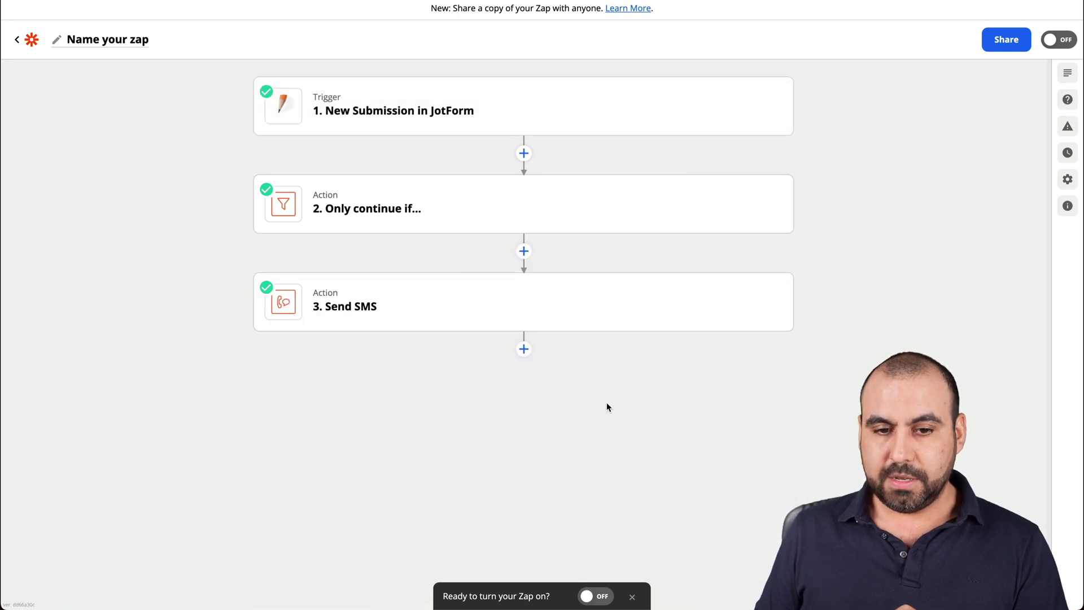
click(1063, 41)
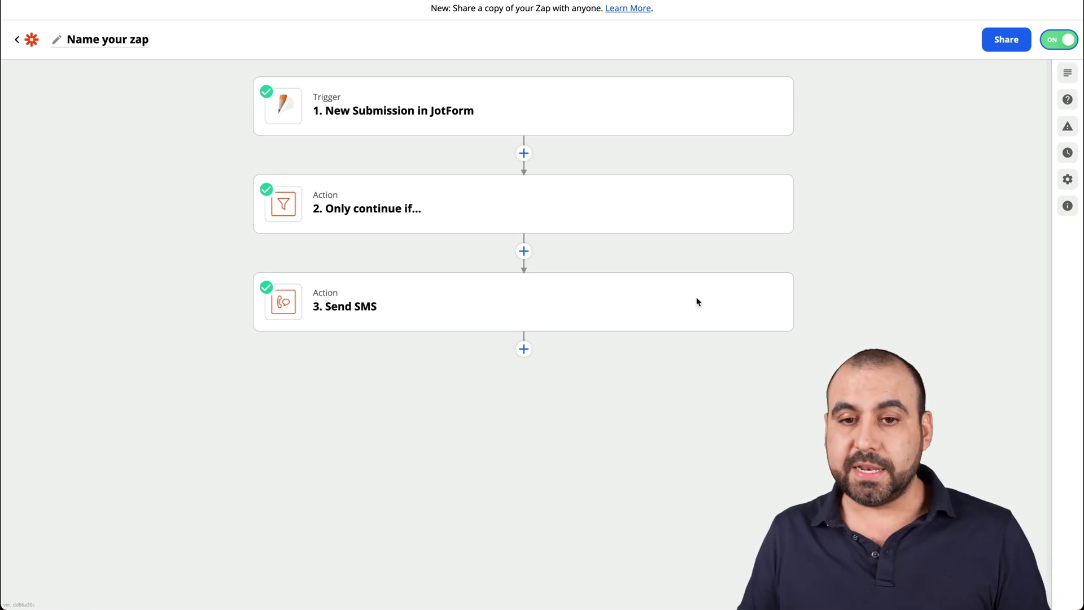
click(661, 99)
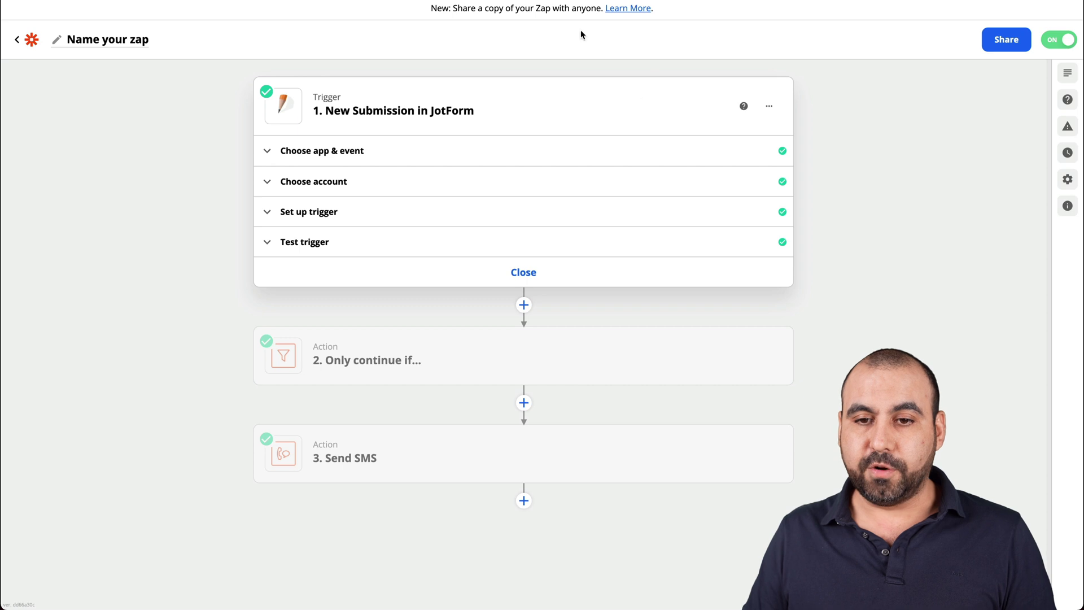
key(ctrl+Tab)
click(573, 207)
Enter a first and last name and answer No to recommending the company.
click(395, 164)
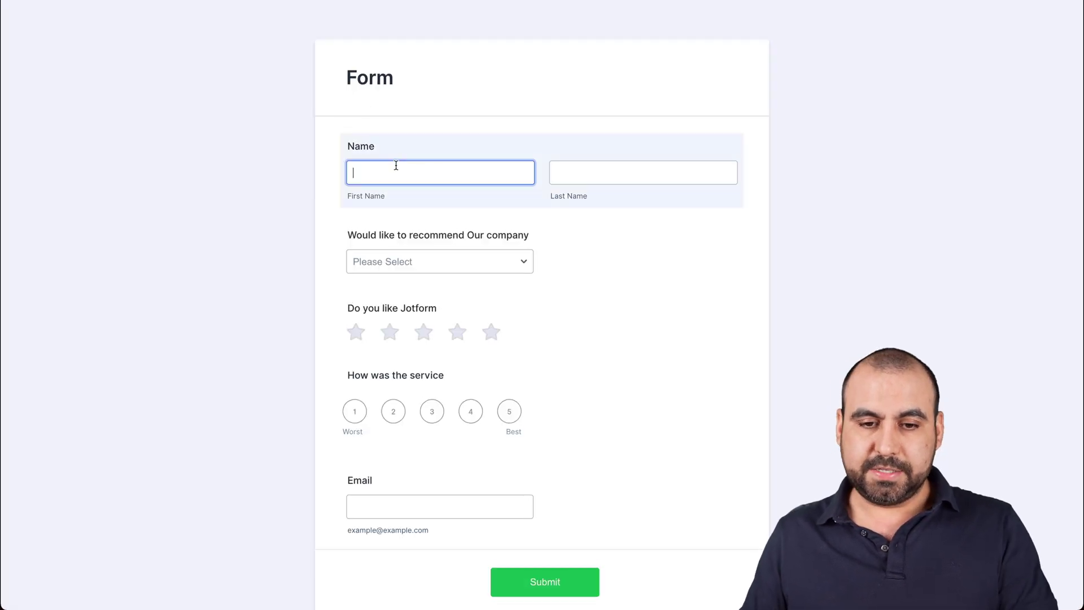
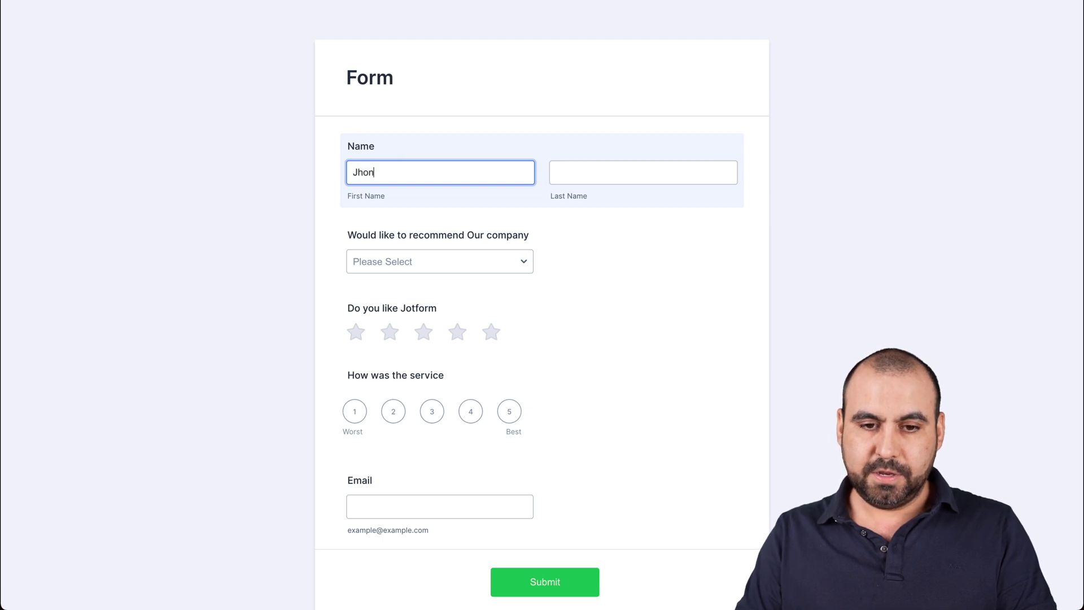
key(Tab)
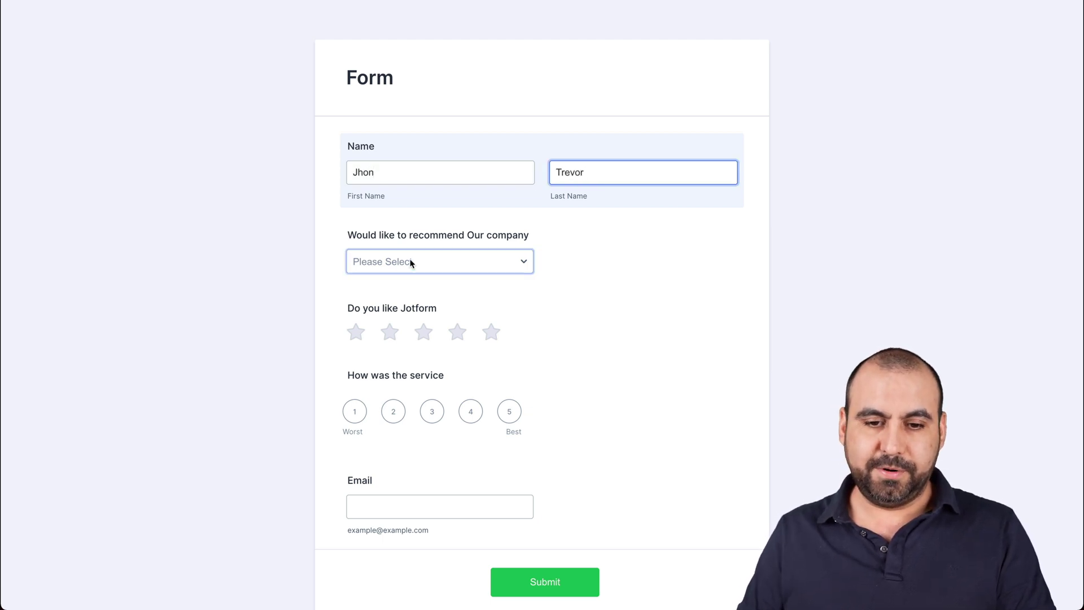
click(411, 263)
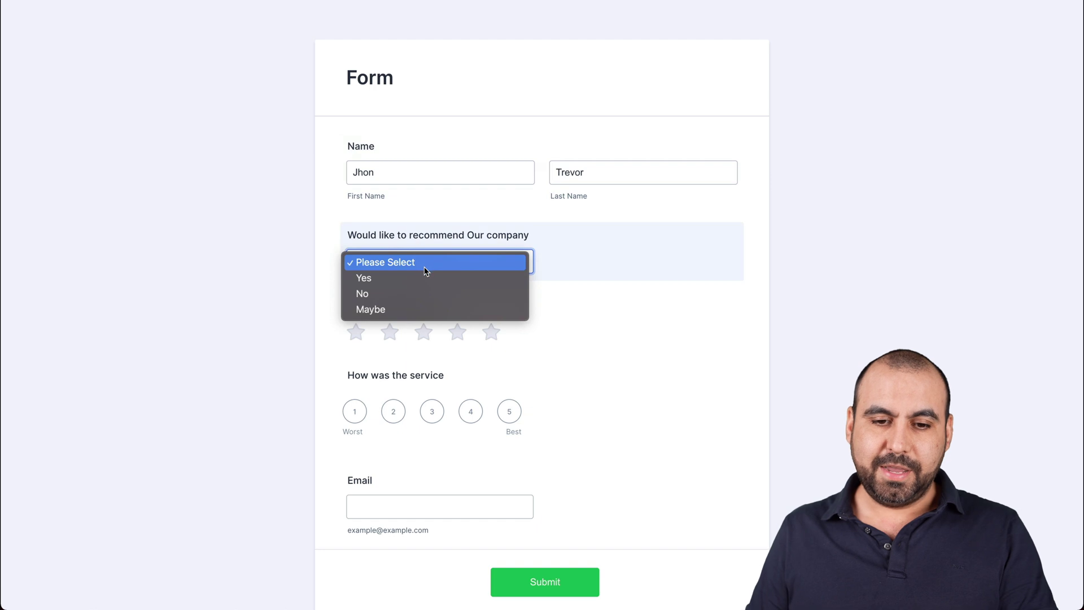
click(425, 291)
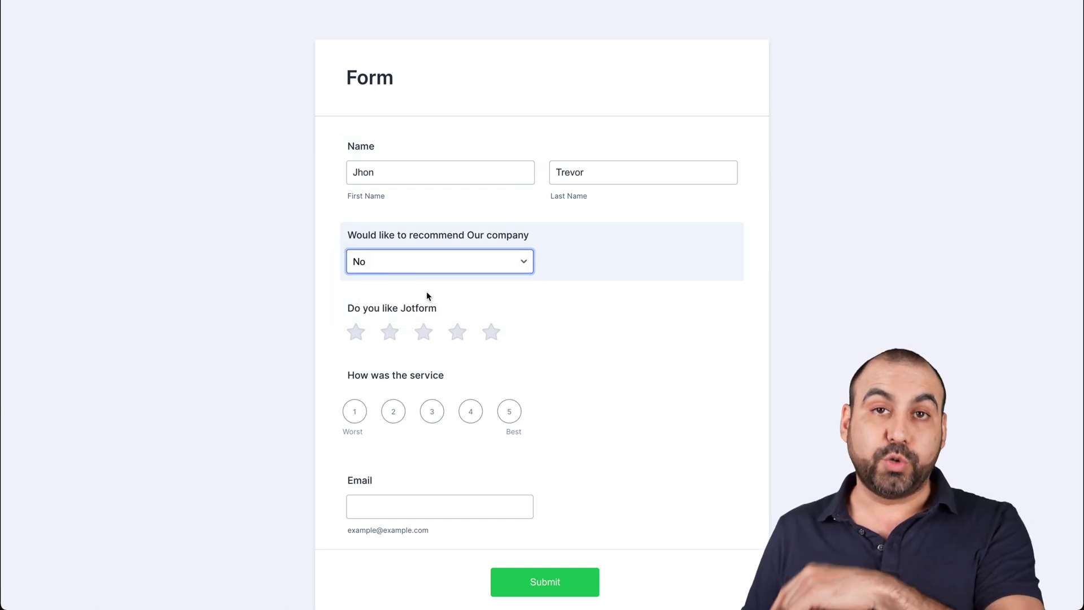
Give Jotform three stars, rate the service 4, fill in a test e-mail, and submit.
click(486, 336)
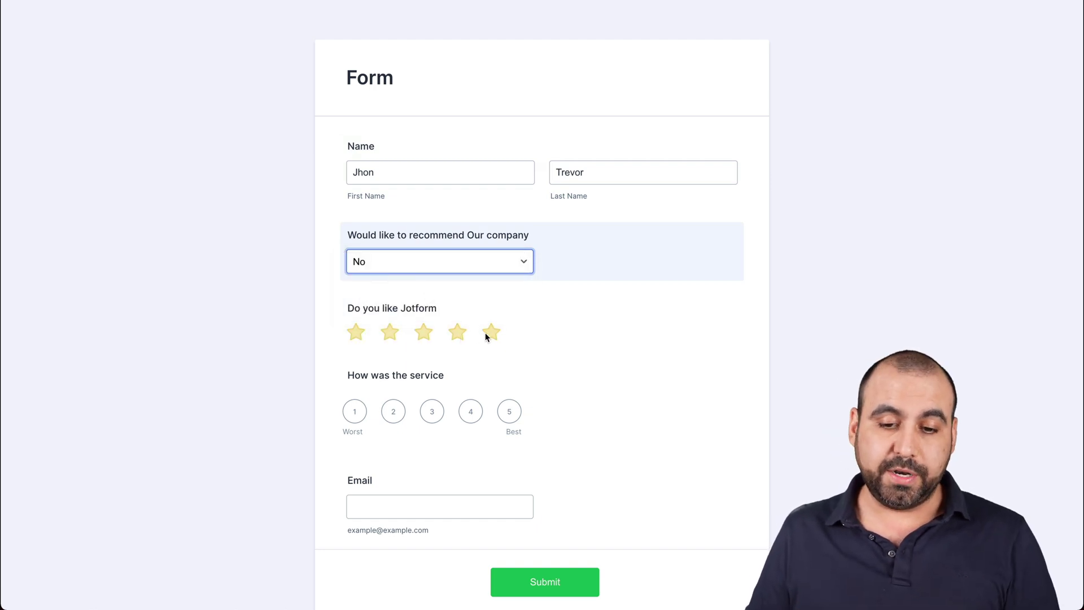
click(500, 411)
click(443, 502)
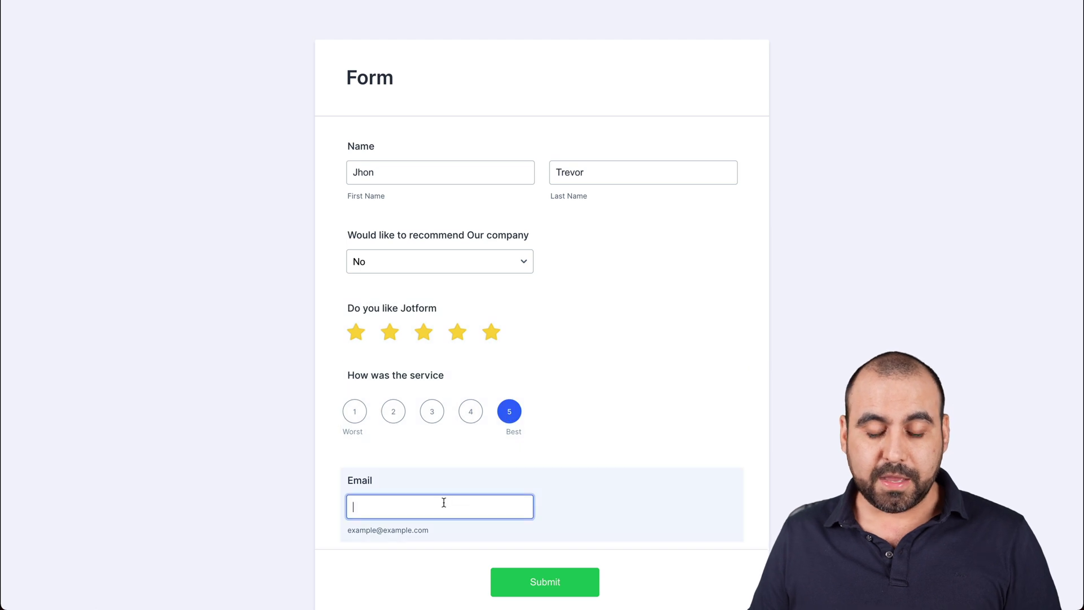
click(462, 407)
click(429, 334)
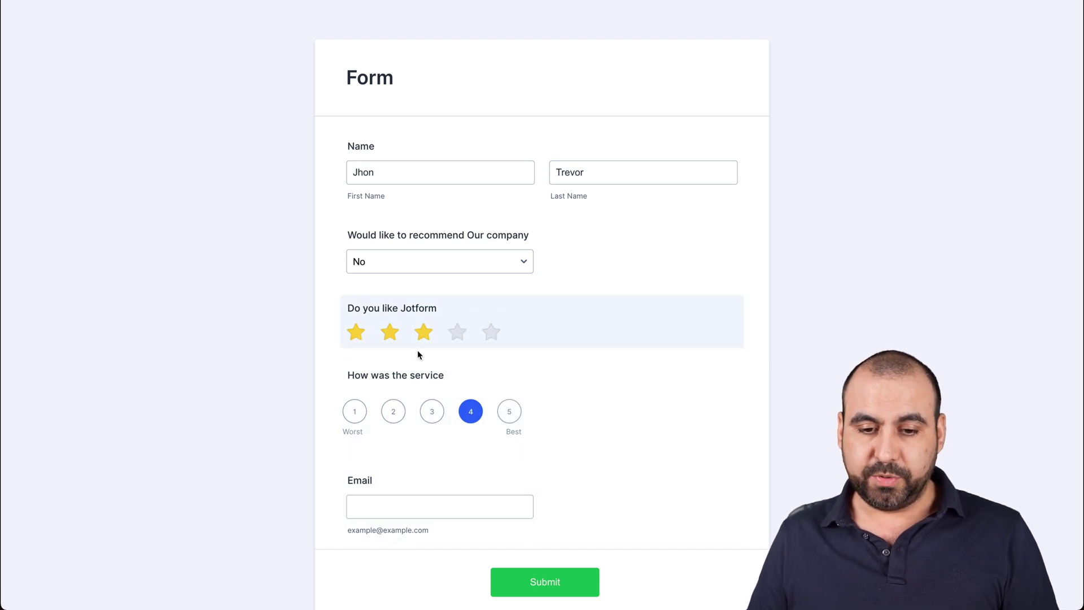
click(457, 508)
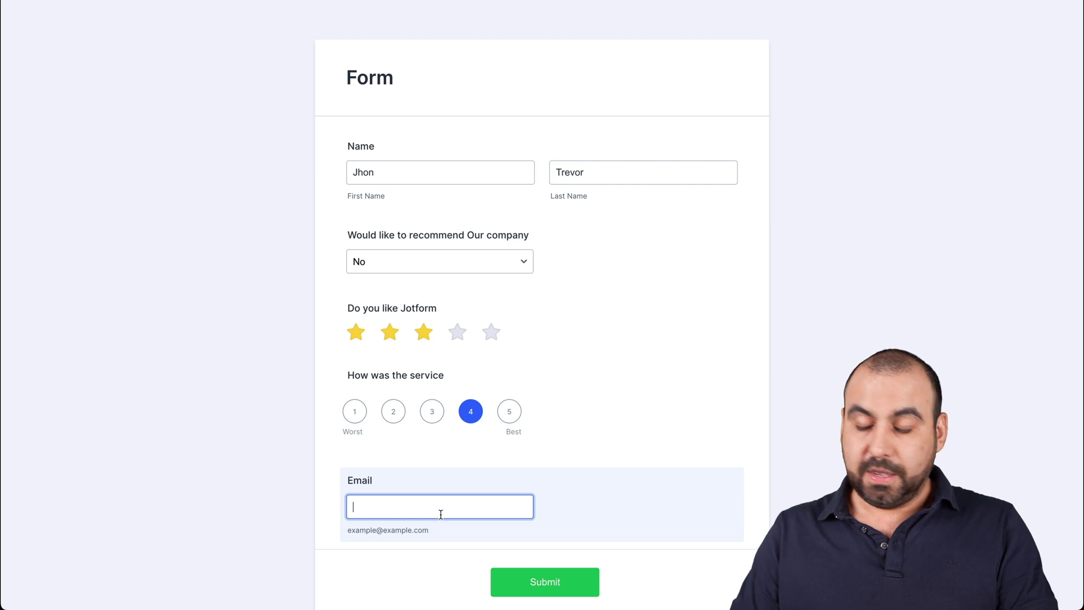
text(test@test.com)
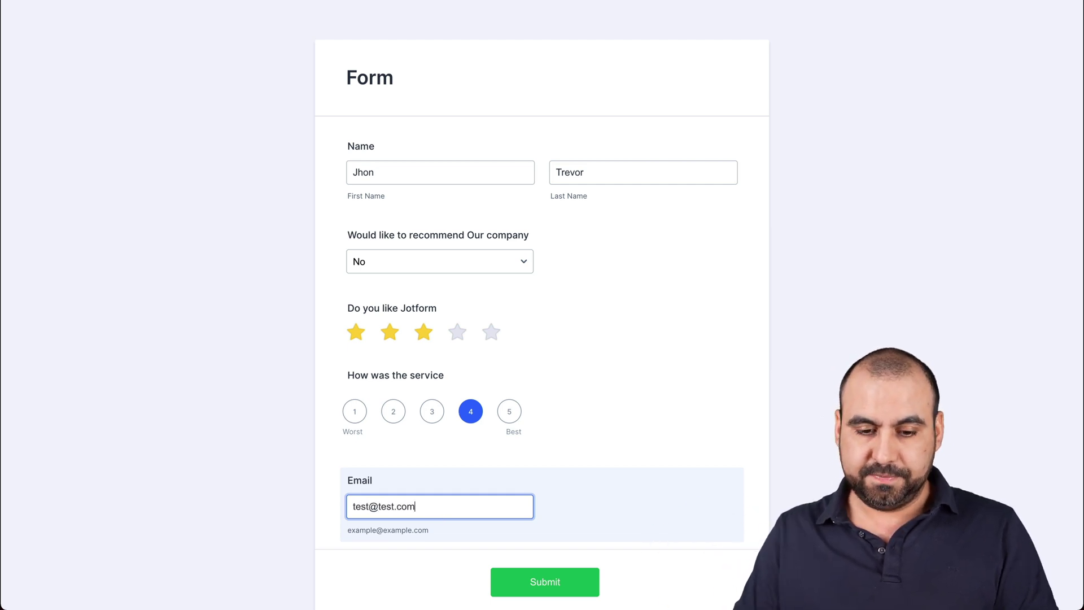
key(Return)
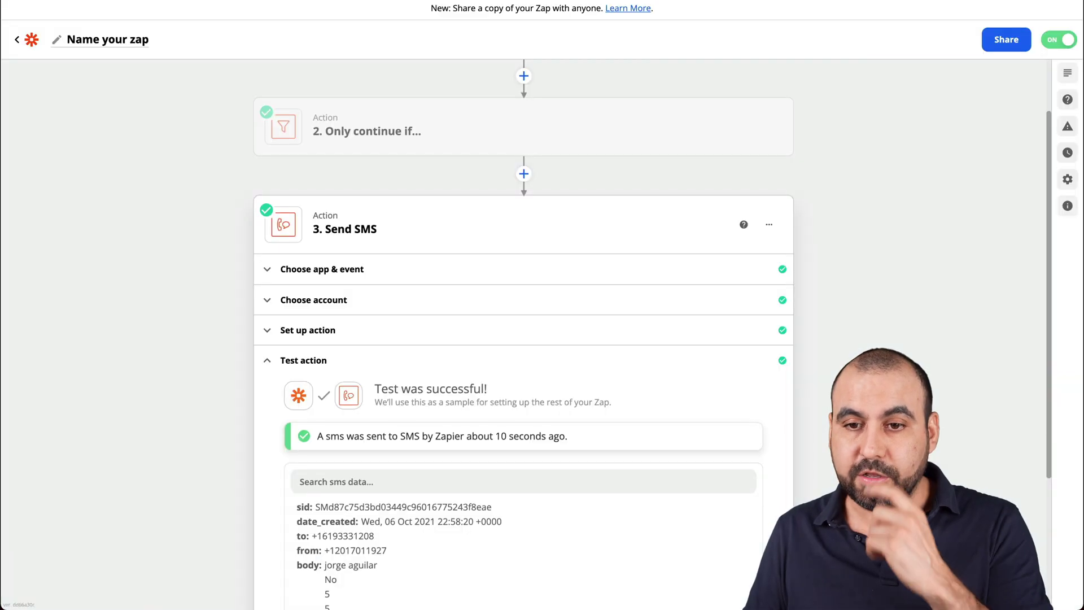
Reopen the Filter by Zapier step and delete its recommend-contains-No condition.
click(575, 145)
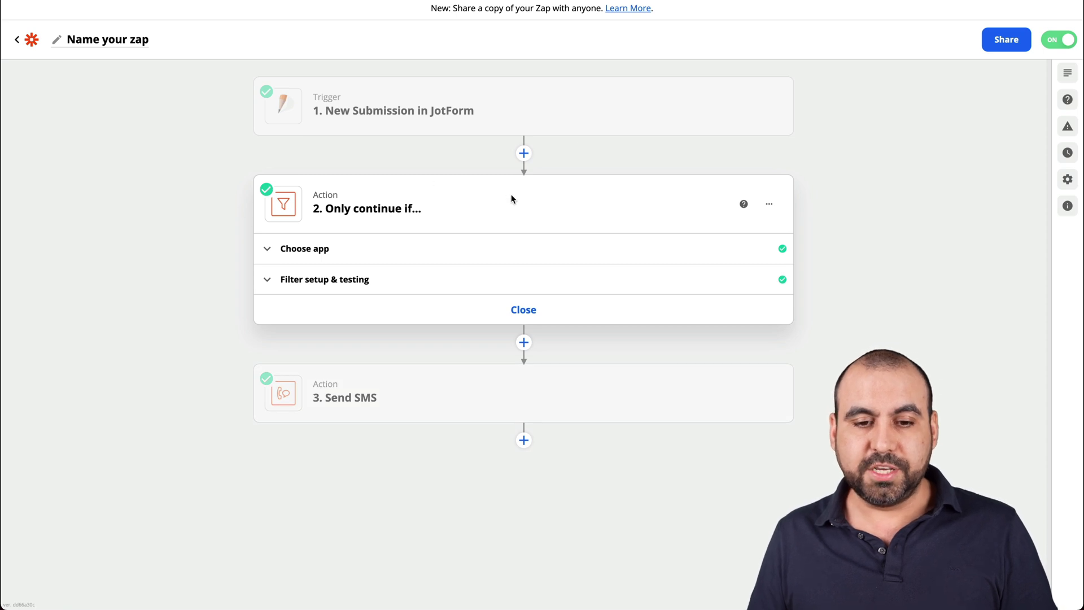
click(312, 251)
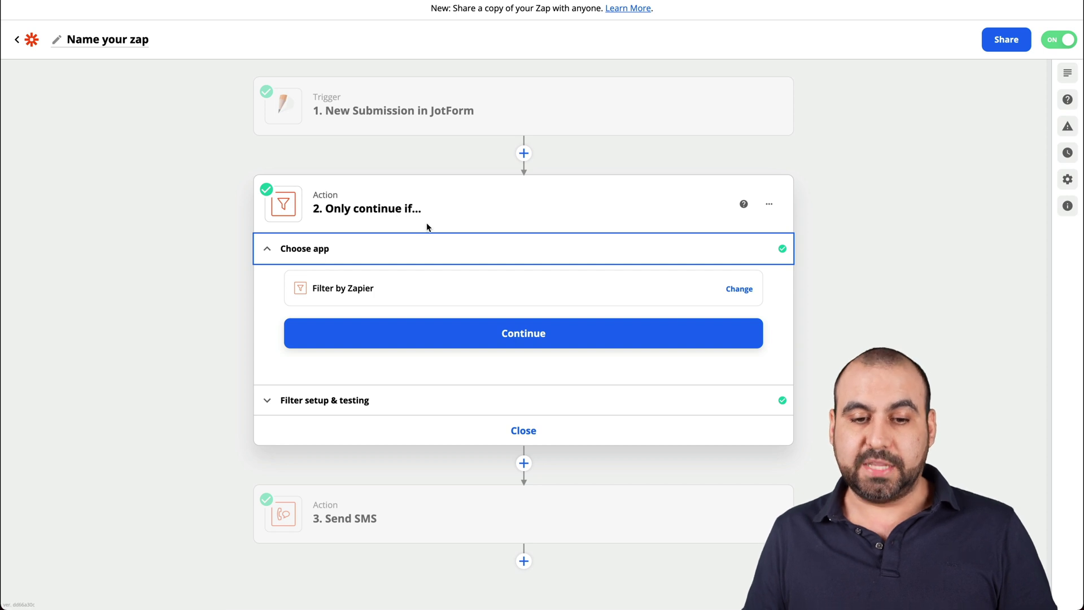
click(541, 299)
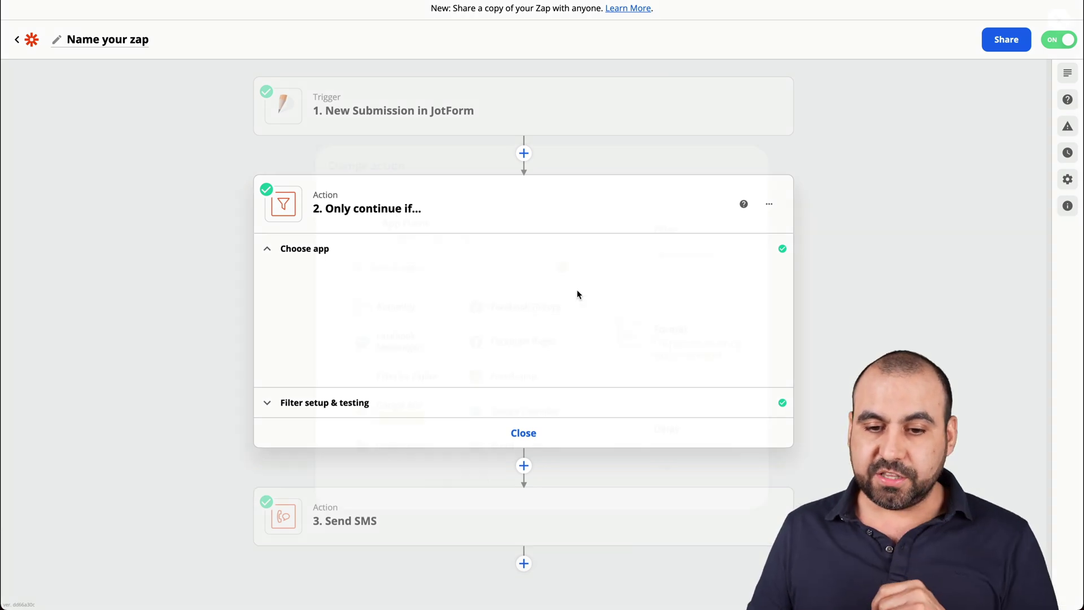
click(802, 301)
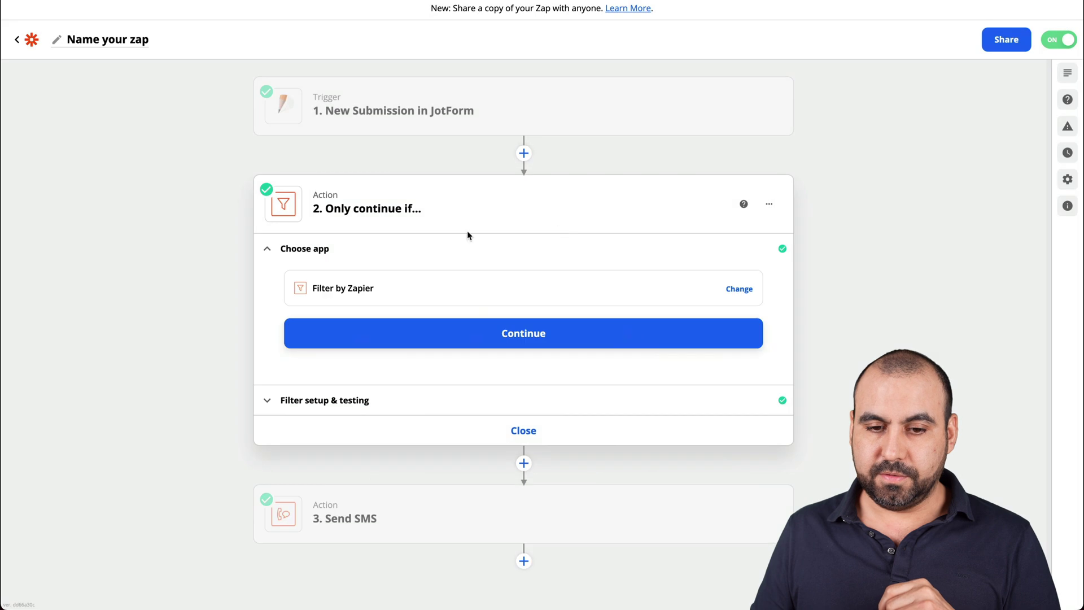
click(520, 326)
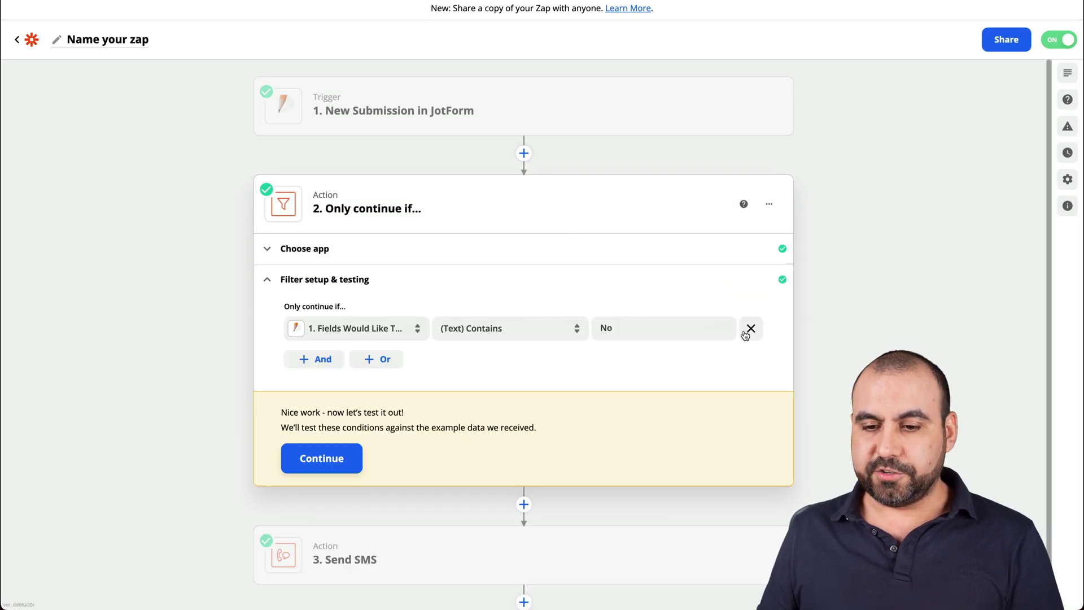
click(750, 329)
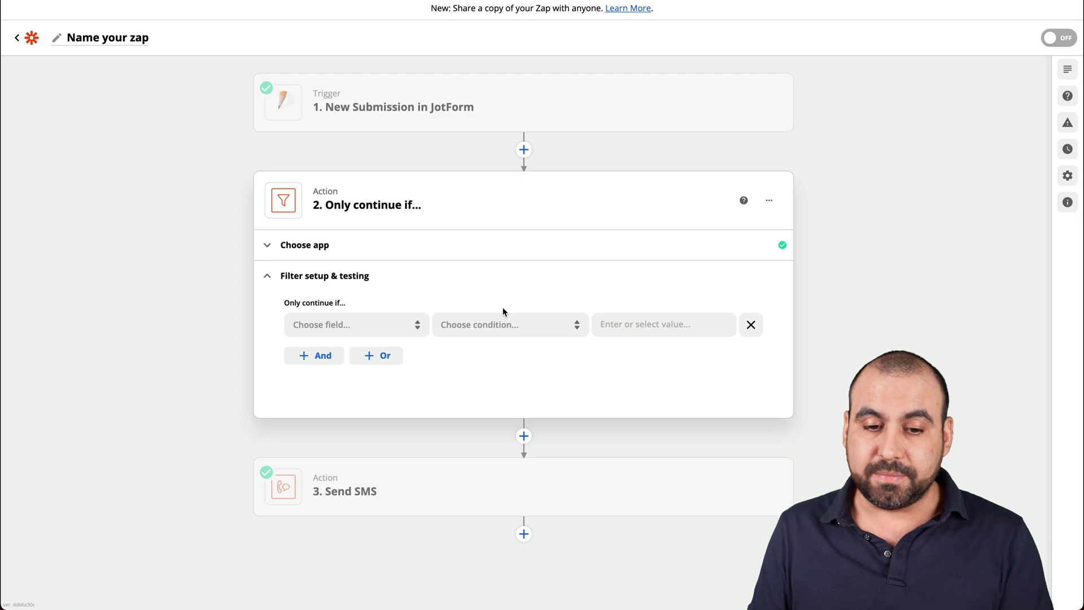
Set the filter rule to check How Was The Service with a (Text) Contains condition.
click(378, 325)
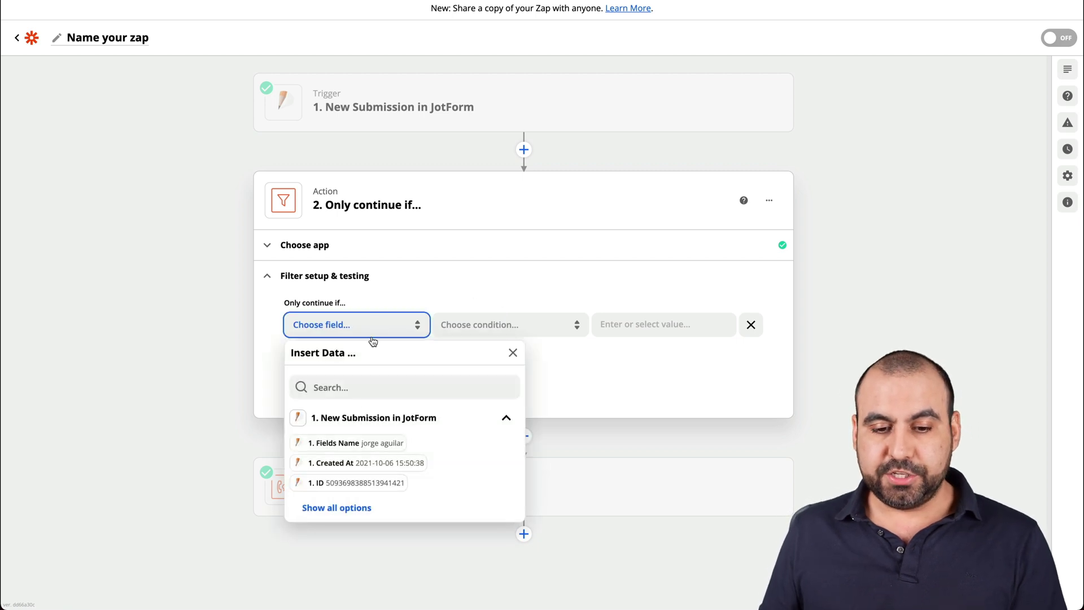
click(343, 500)
scroll(395, 508, down, 5)
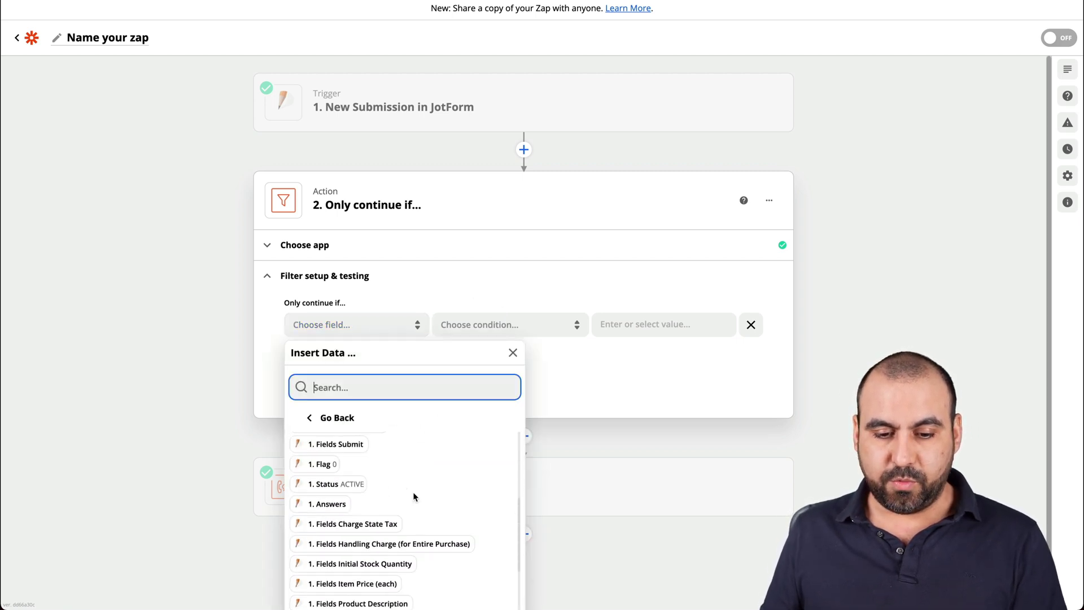
scroll(415, 497, down, 4)
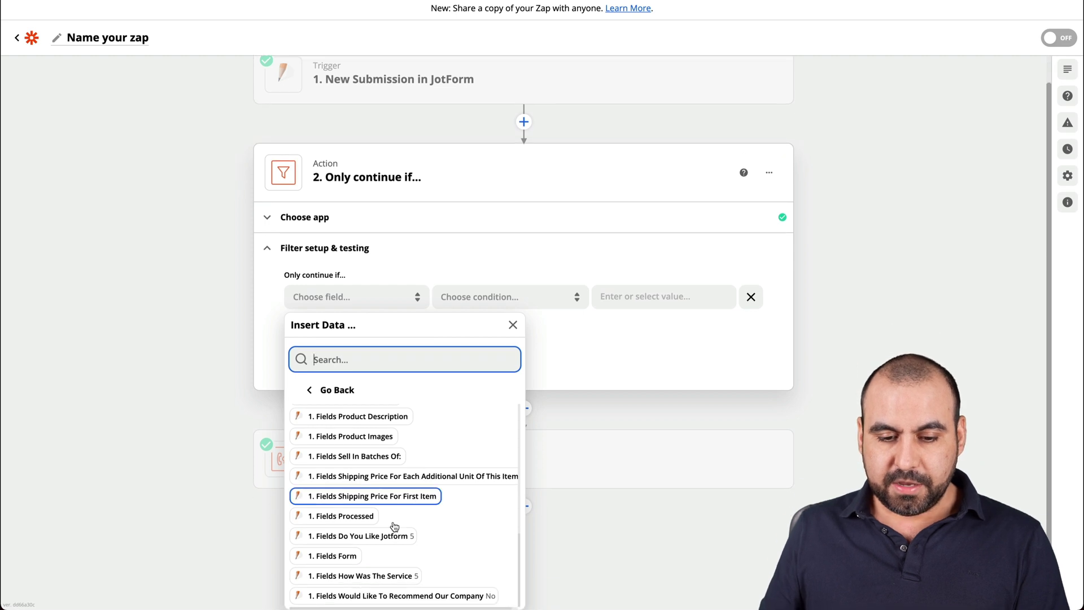
click(339, 576)
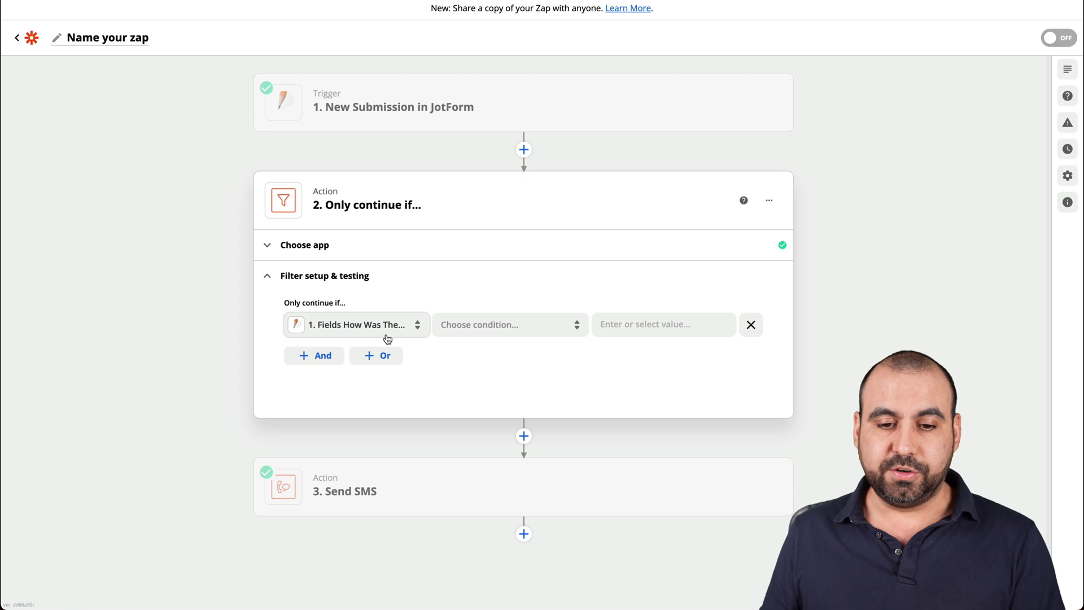
click(528, 330)
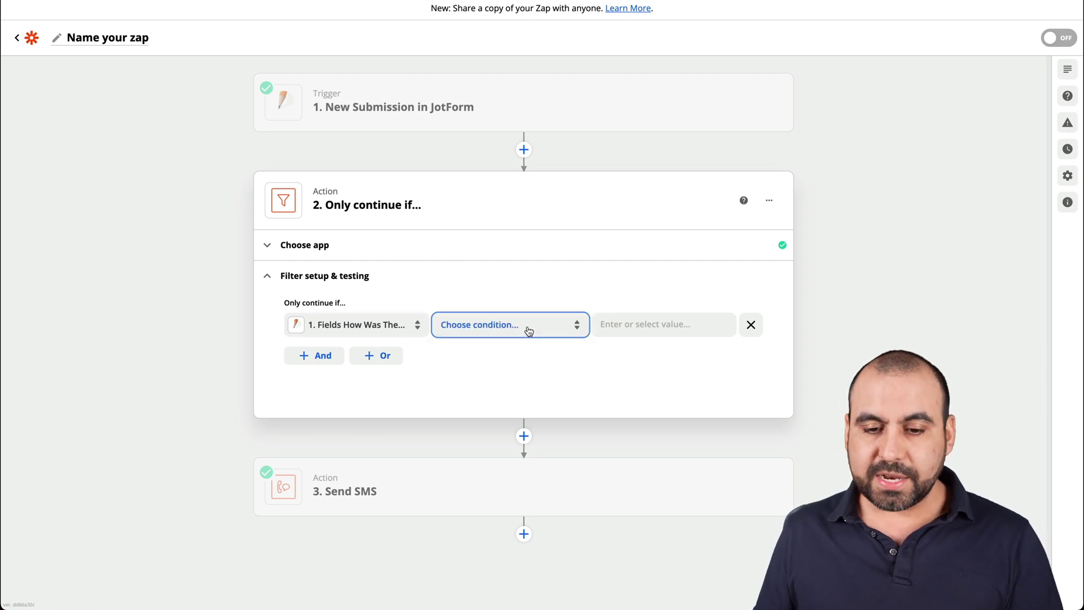
click(512, 359)
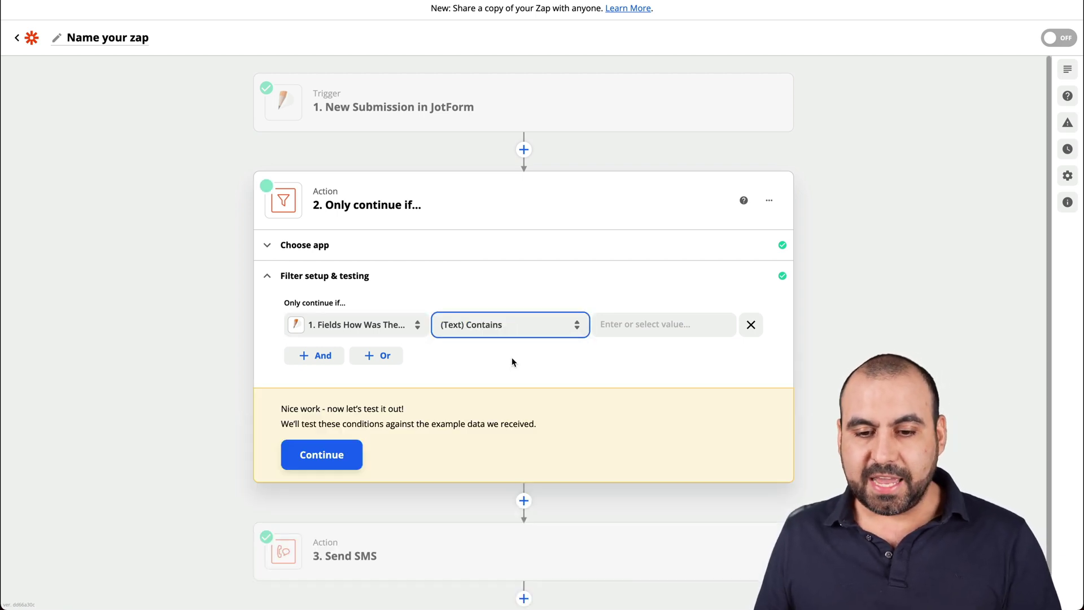
Enter 3 as the comparison value for the service rating rule.
click(638, 329)
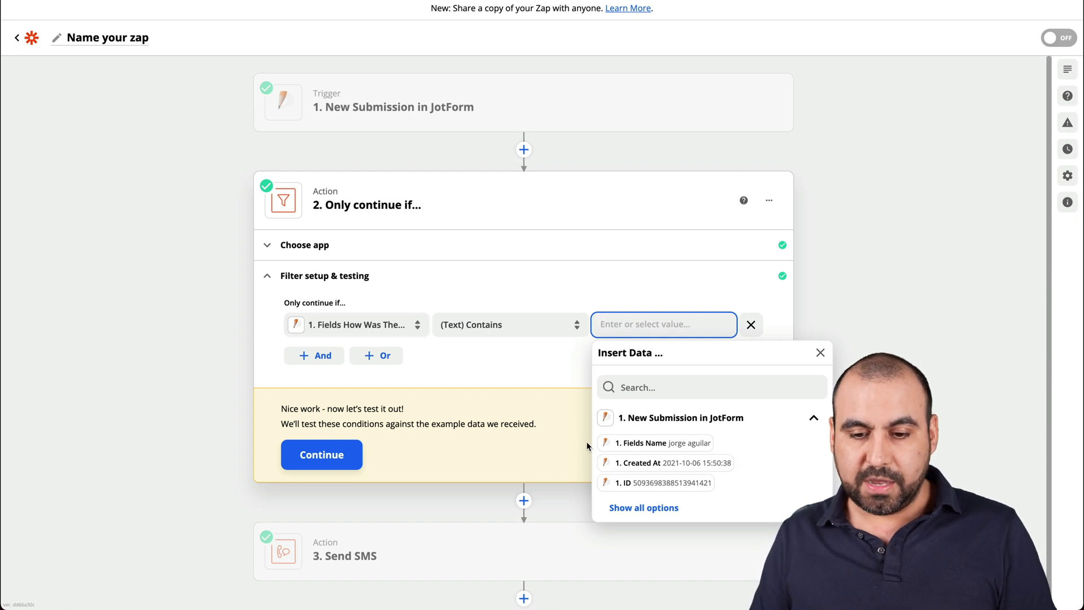
click(643, 507)
scroll(718, 508, down, 5)
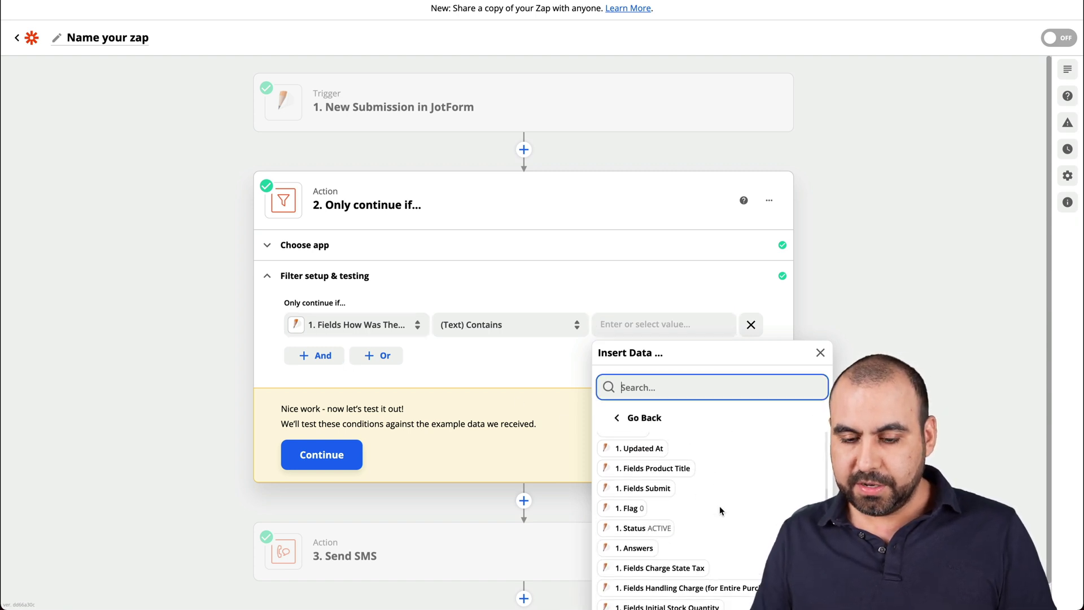
scroll(719, 510, down, 5)
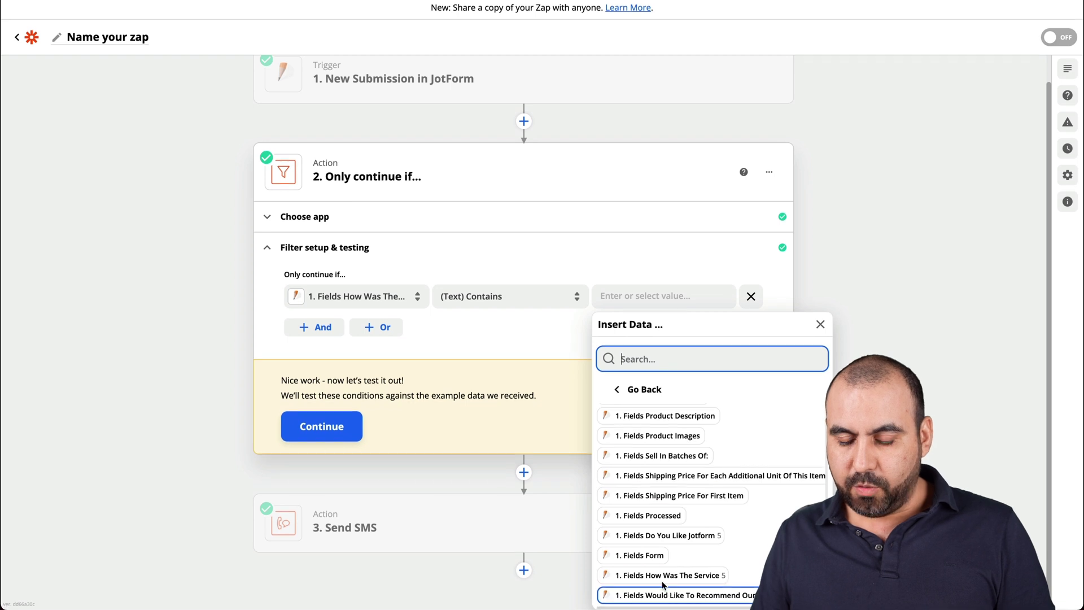
click(702, 253)
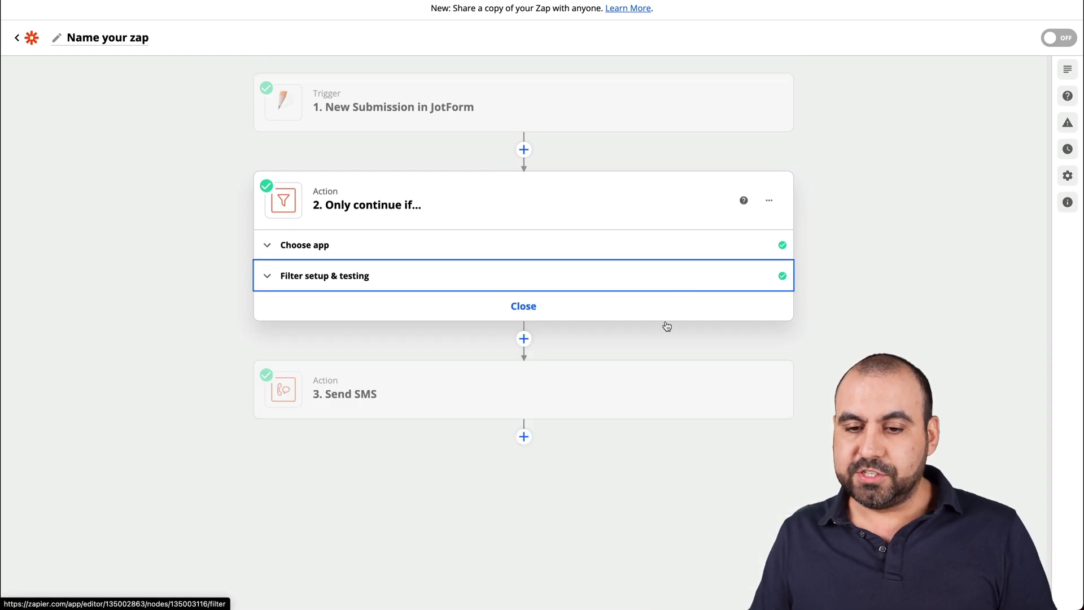
click(636, 333)
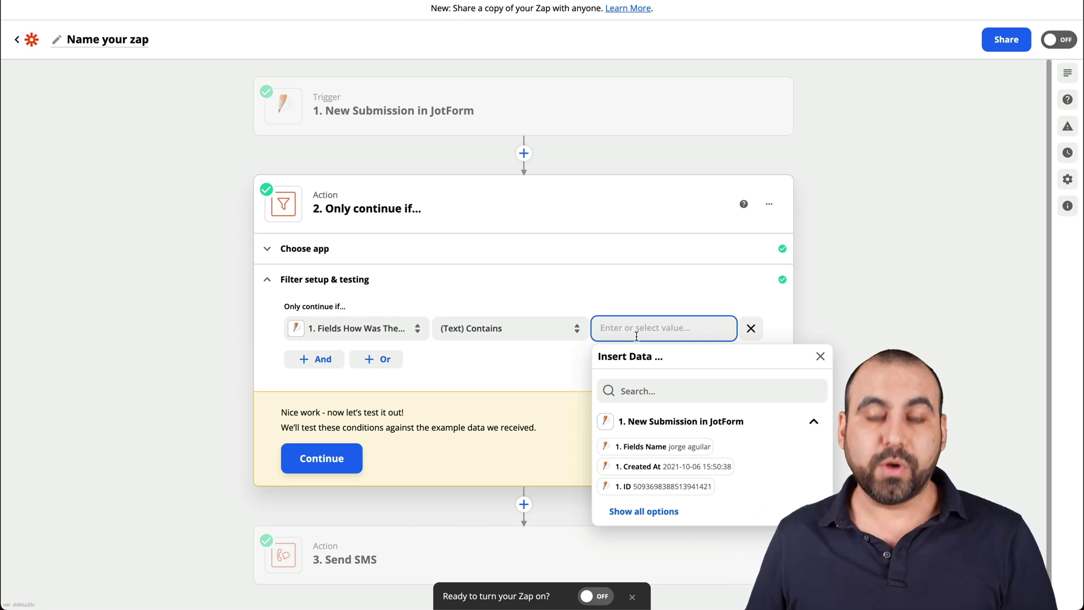
click(477, 350)
Add an OR rule: How Was The Service (Text) Contains 2.
click(383, 356)
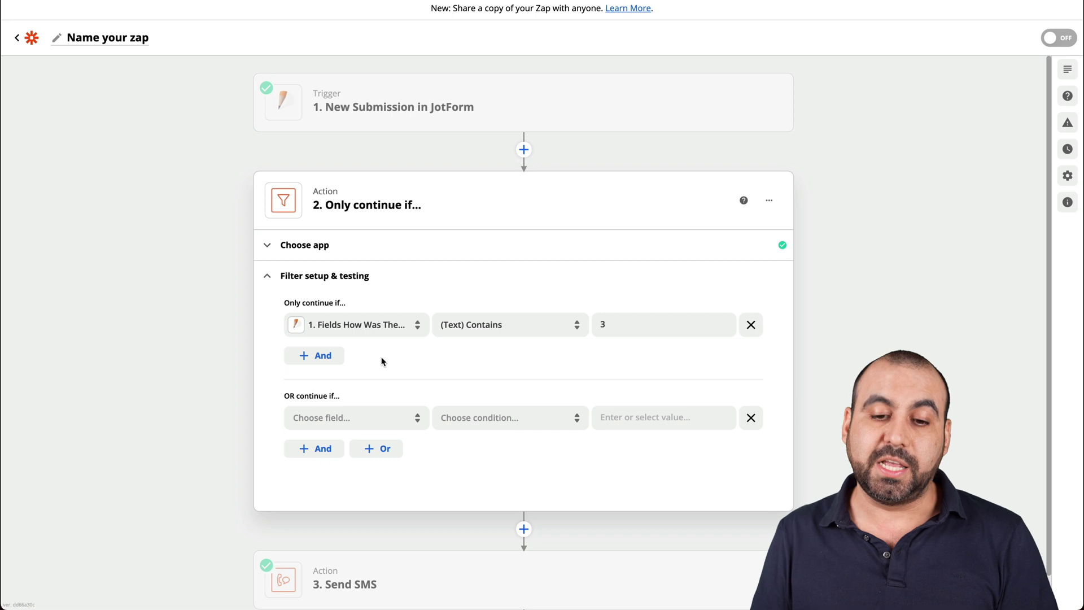
click(379, 410)
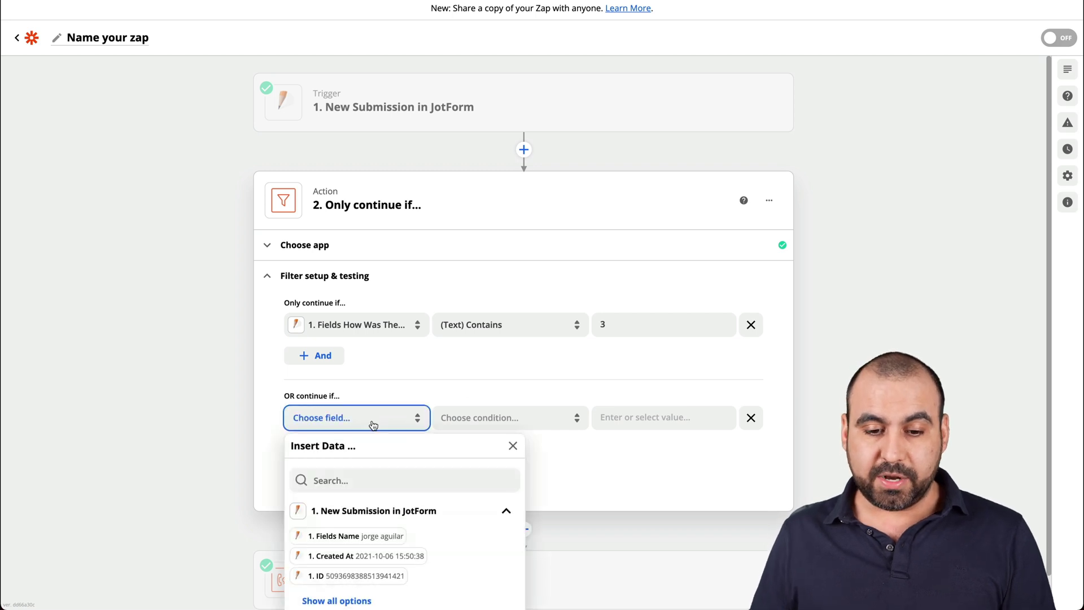
scroll(375, 484, down, 1)
click(353, 564)
scroll(445, 543, down, 10)
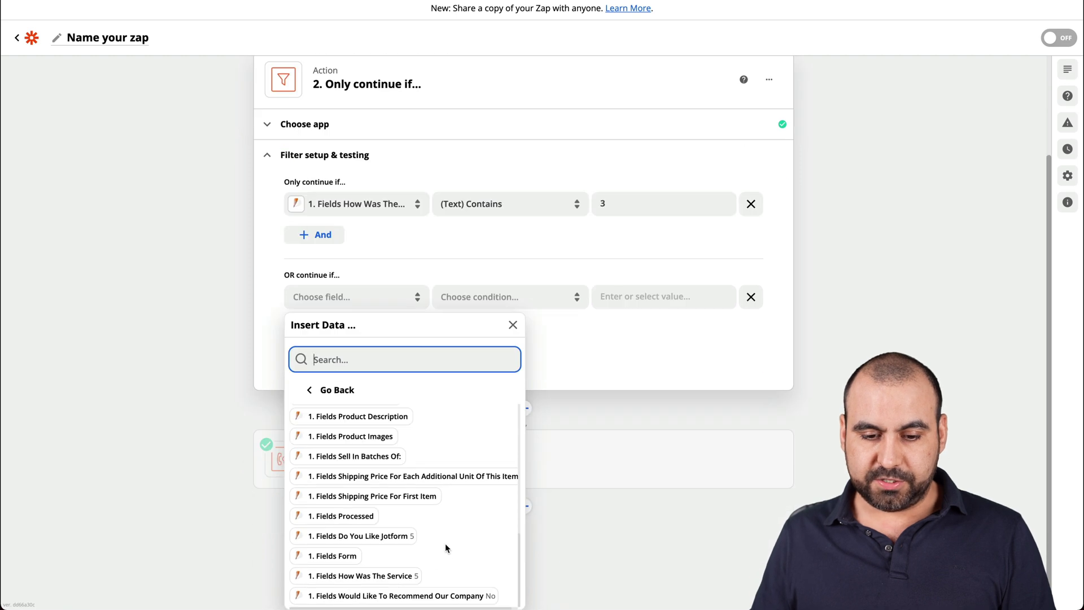
click(361, 575)
click(508, 382)
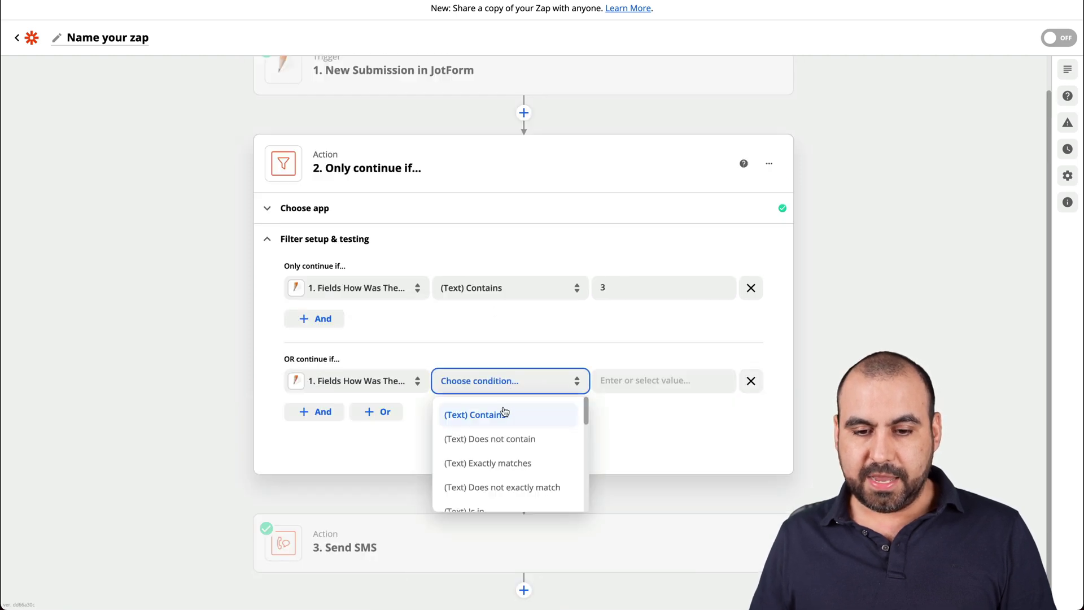
click(503, 412)
click(634, 380)
text(2)
click(506, 405)
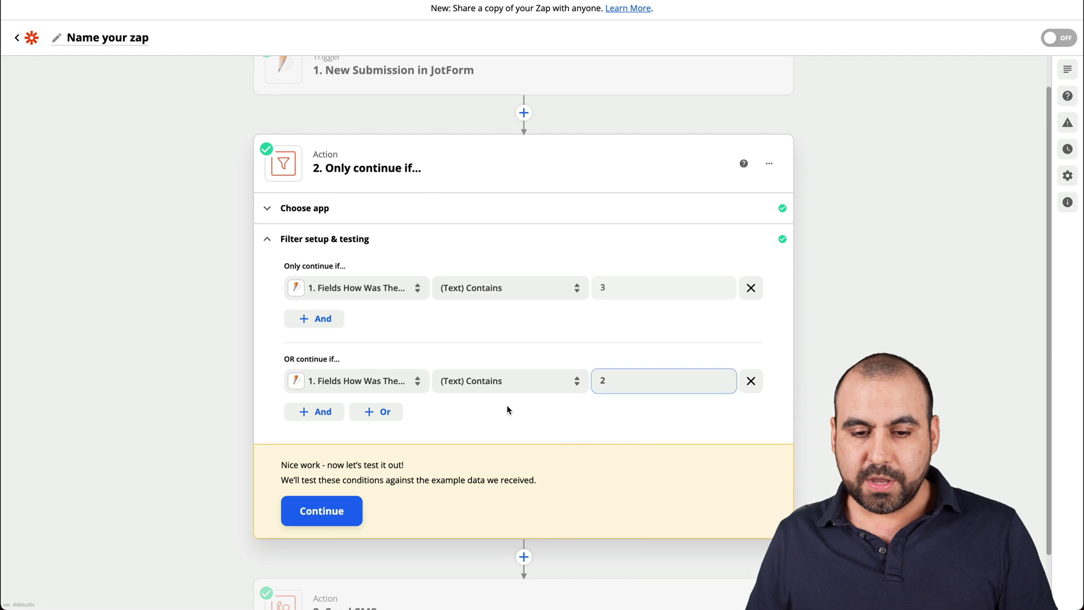
Add a third OR rule: How Was The Service (Text) Contains 1.
click(376, 411)
click(334, 480)
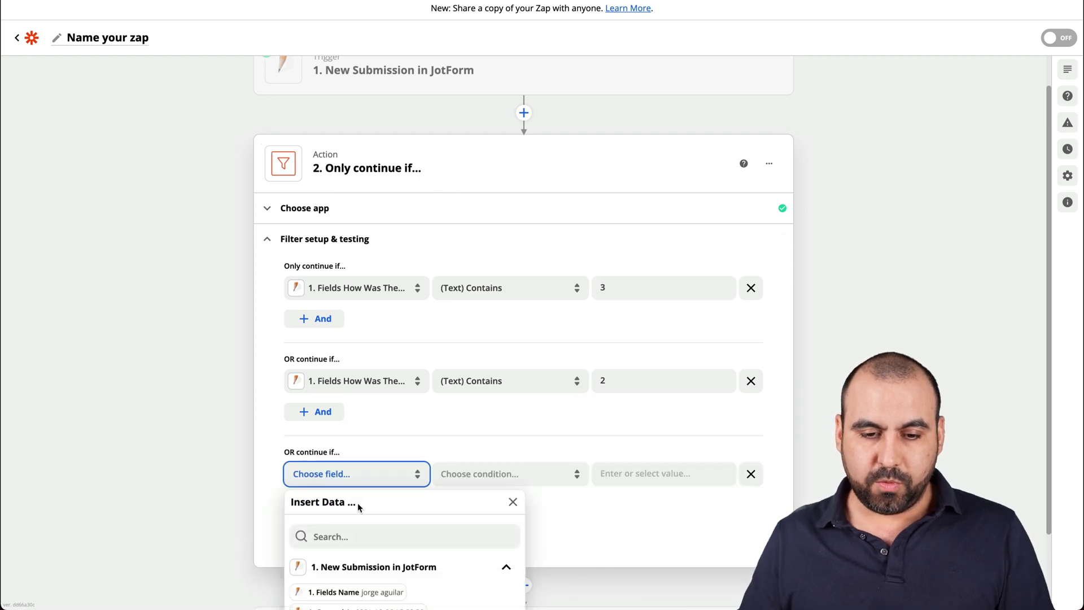
click(356, 565)
scroll(398, 562, down, 5)
scroll(397, 565, down, 2)
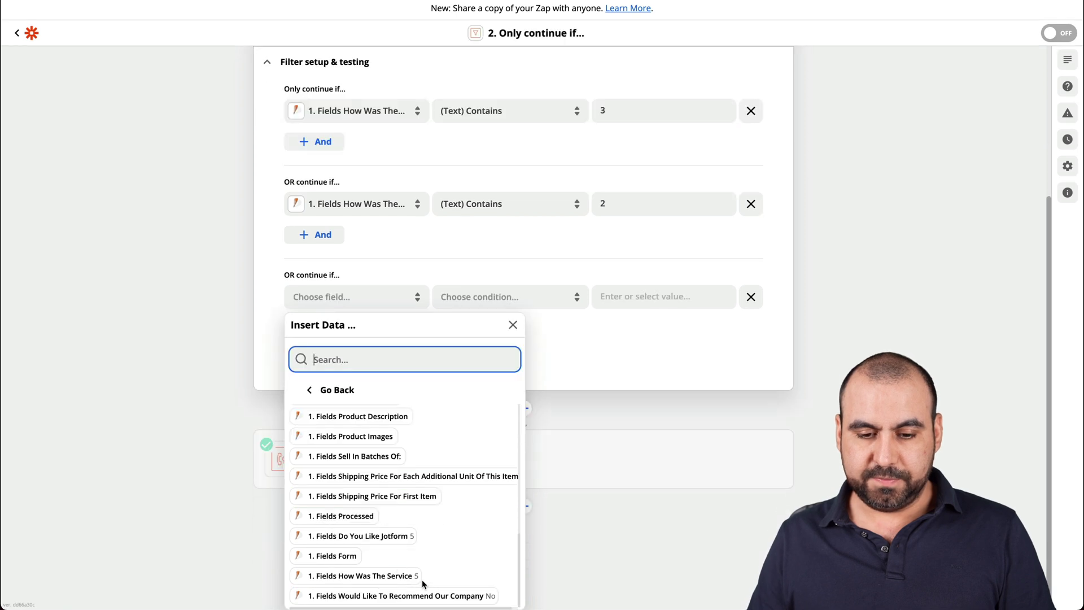
click(402, 575)
click(496, 380)
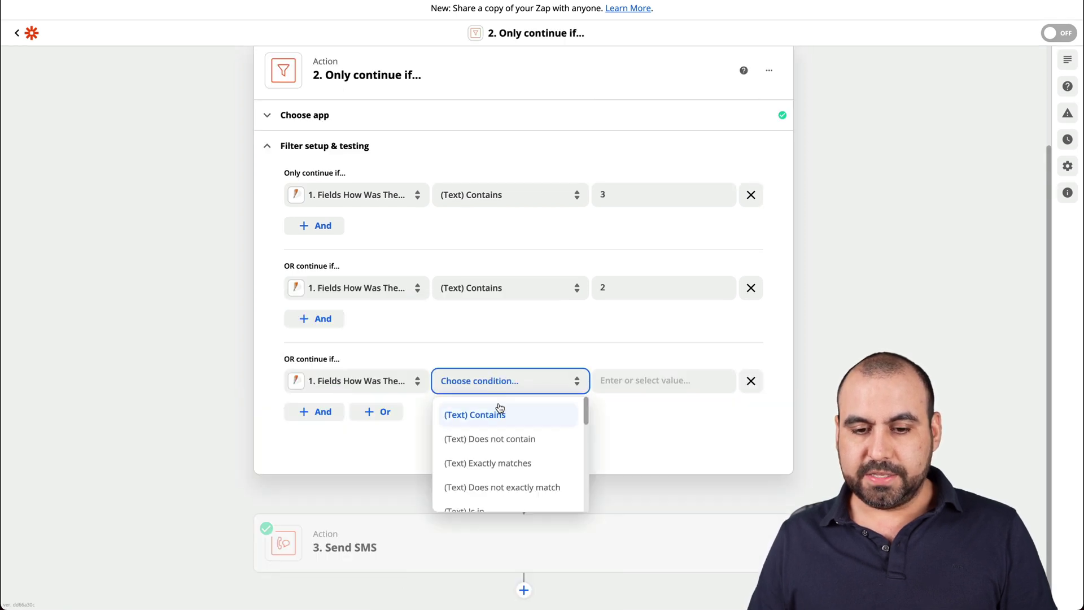
click(499, 408)
click(670, 376)
text(1)
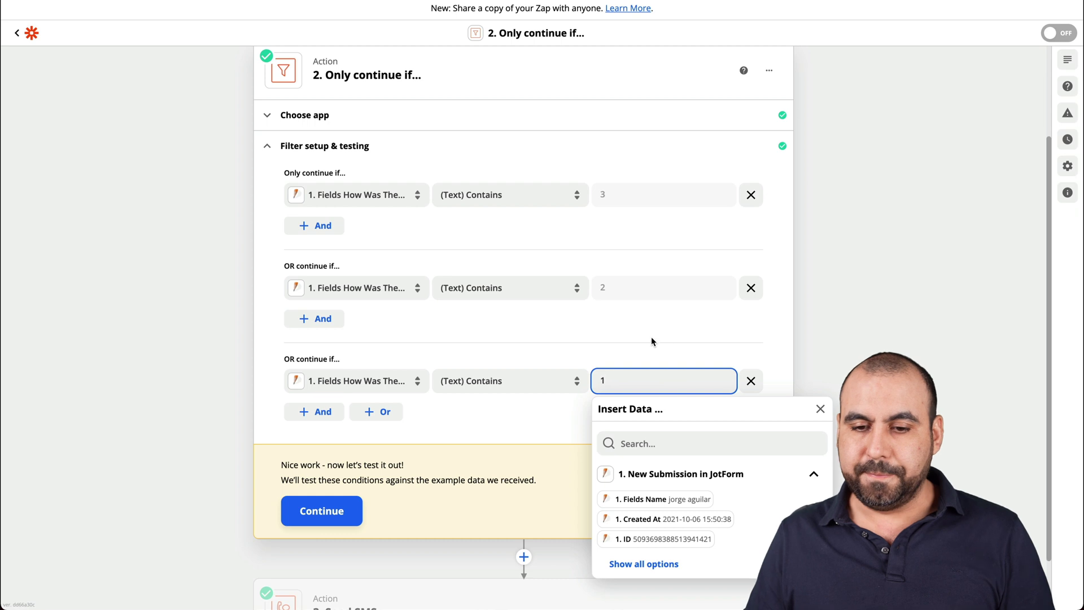
click(785, 342)
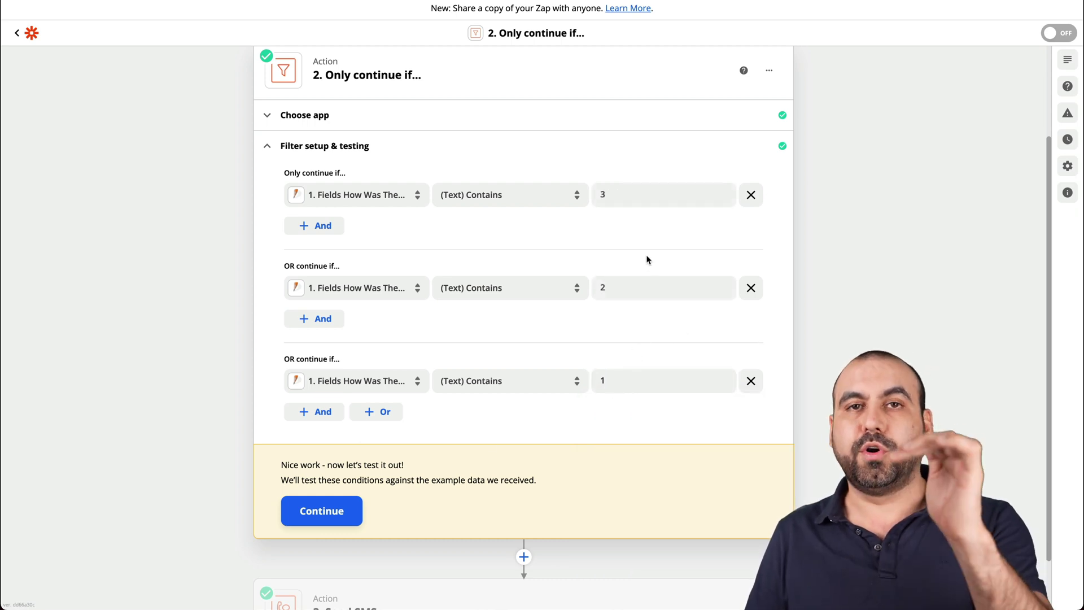
scroll(607, 239, up, 2)
scroll(607, 240, up, 1)
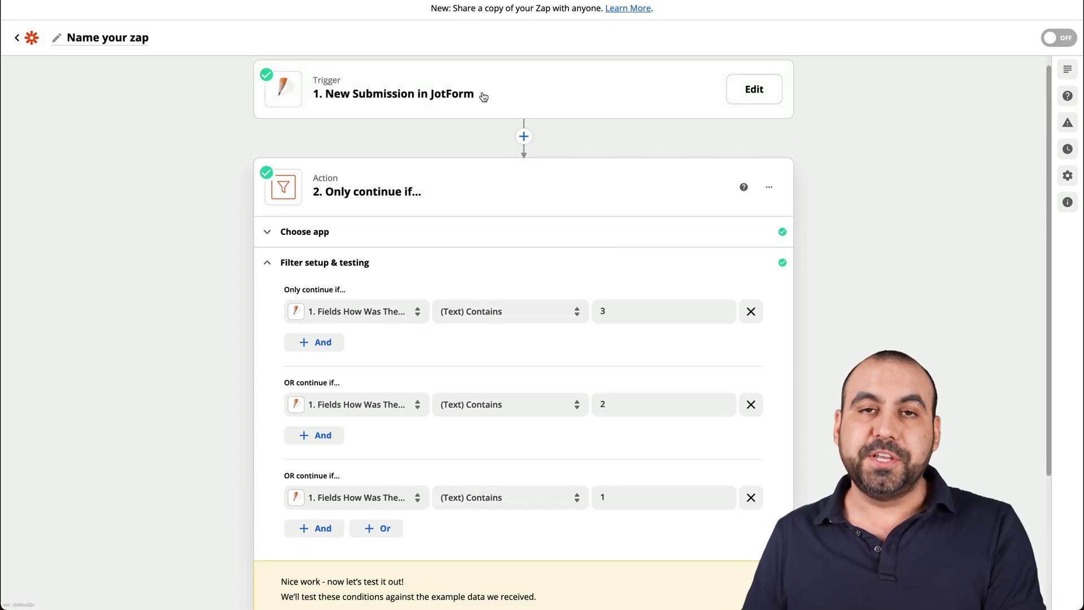
scroll(481, 96, down, 3)
Test the three OR rules against the sample data; the zap would not have continued.
click(321, 446)
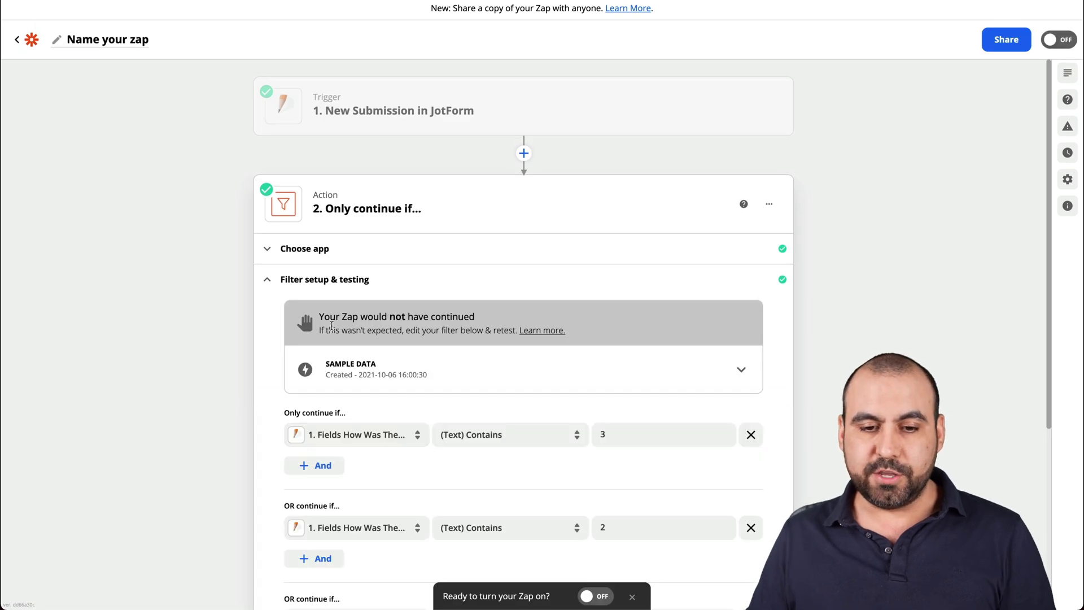
drag(317, 316, 476, 318)
click(476, 317)
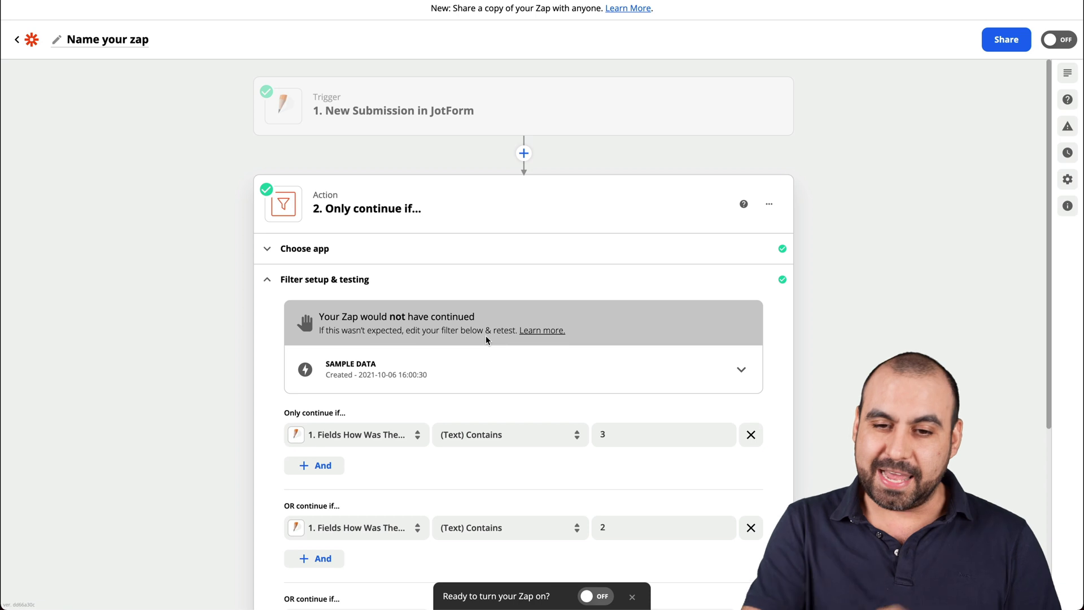
scroll(498, 374, down, 5)
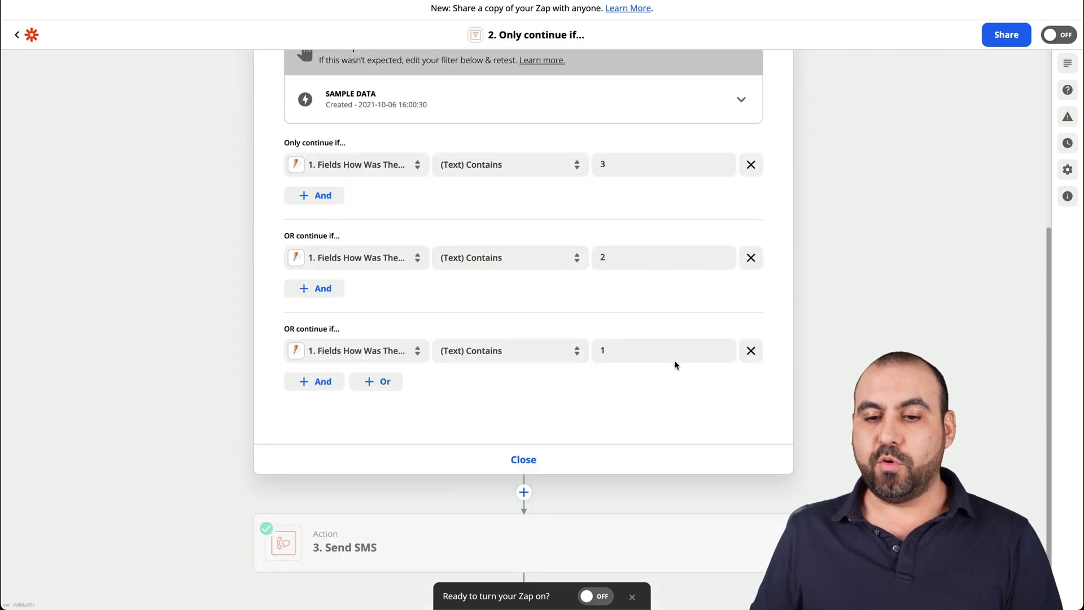